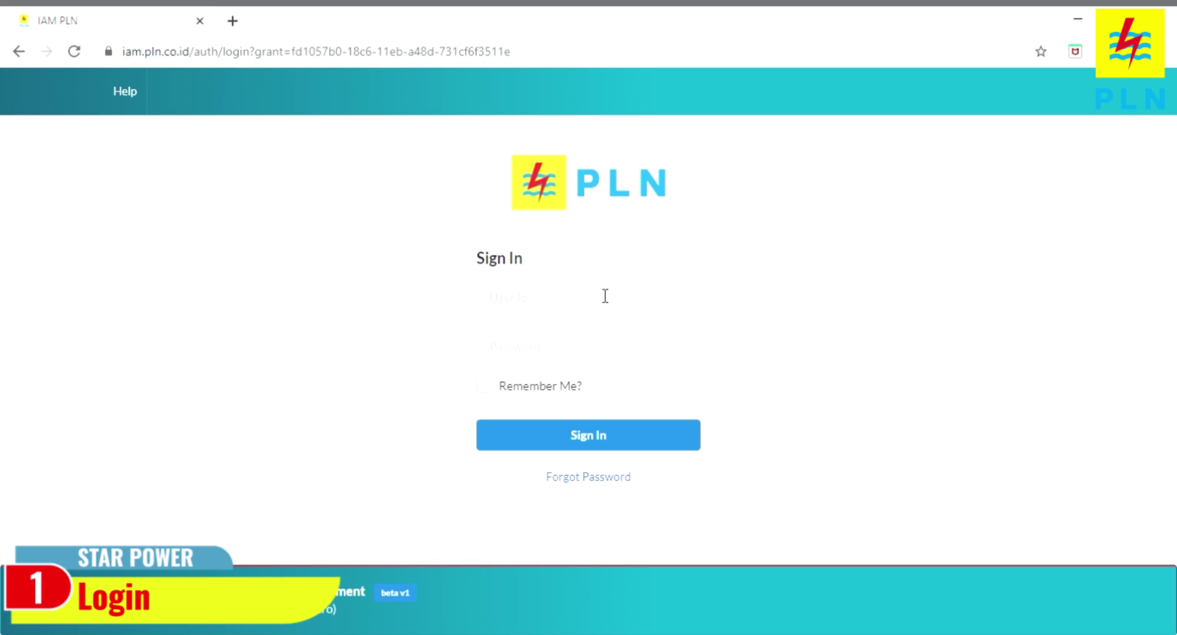
Sign in to IAM PLN with the vendor account's user ID and password.
{"action": "type", "text": "vendor.ahzidar"}
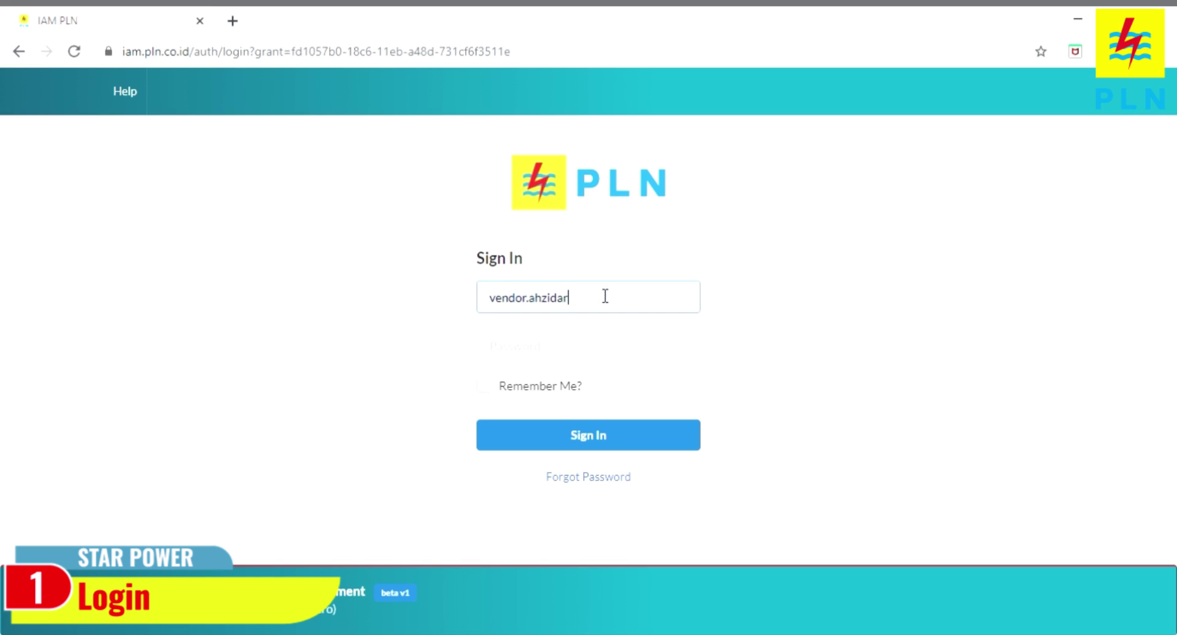
{"action": "key", "text": "Tab"}
{"action": "type", "text": "*****"}
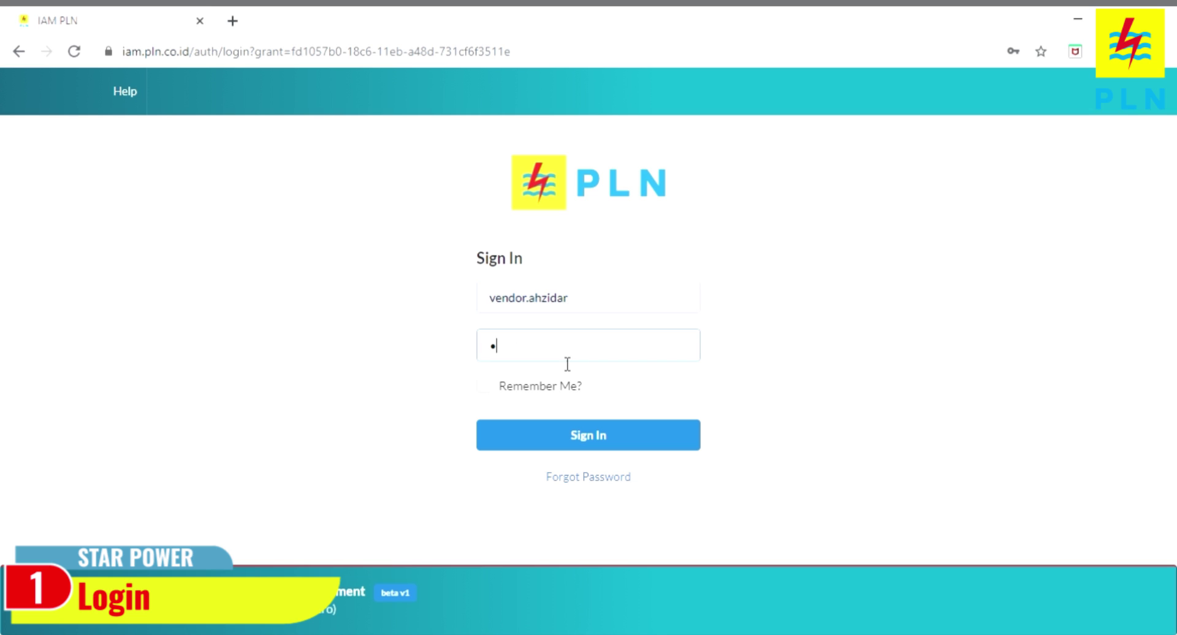
{"action": "type", "text": "*****"}
{"action": "key", "text": "Return"}
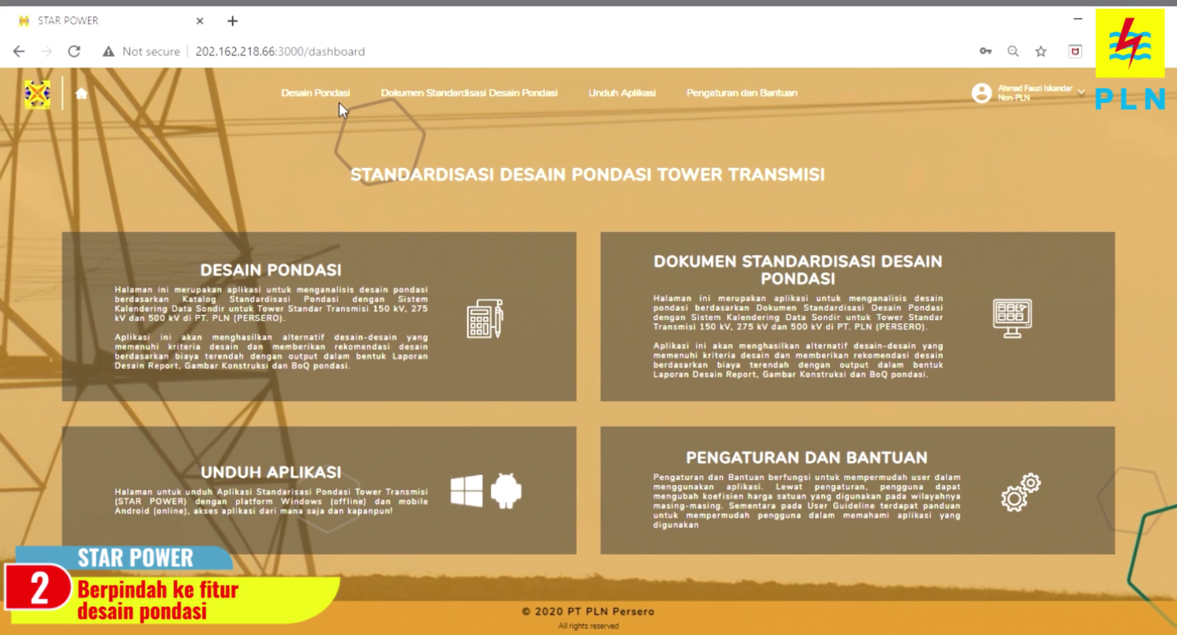
Launch Proses on the Desain Pondasi dashboard card to reach the Input Data Proyek form.
{"action": "mouse_move", "coordinate": [406, 239]}
{"action": "mouse_move", "coordinate": [465, 312]}
{"action": "left_click", "coordinate": [520, 358]}
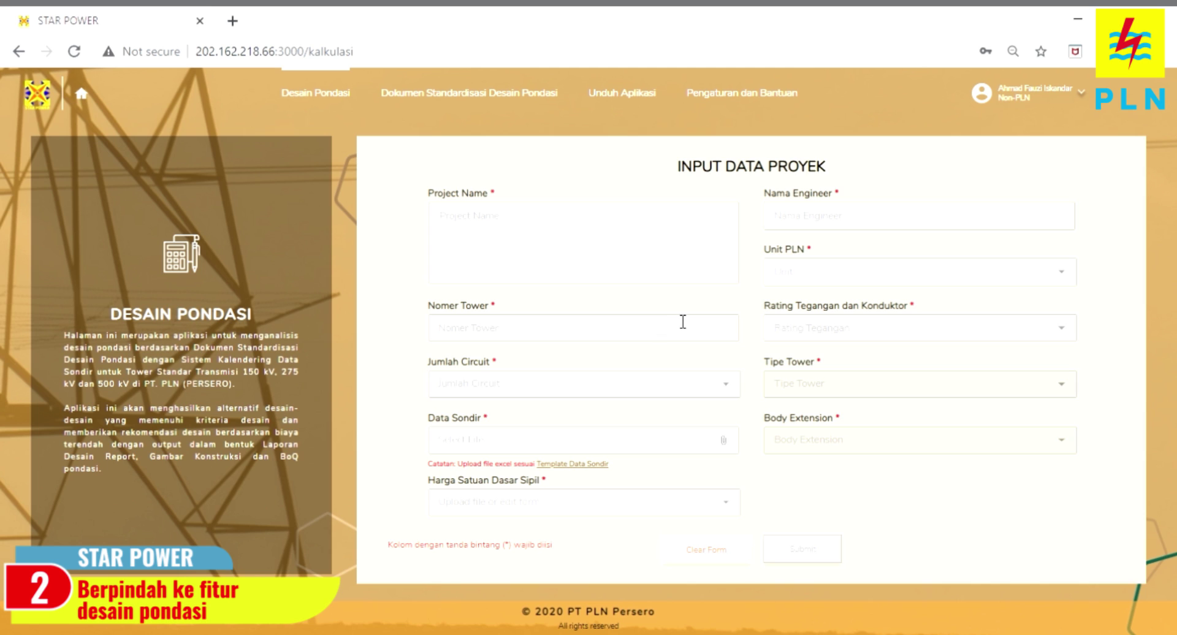
Enter project name 'Project', engineer 'Engineer', PLN unit PUSENLIS and tower number No10.
{"action": "left_click", "coordinate": [617, 264]}
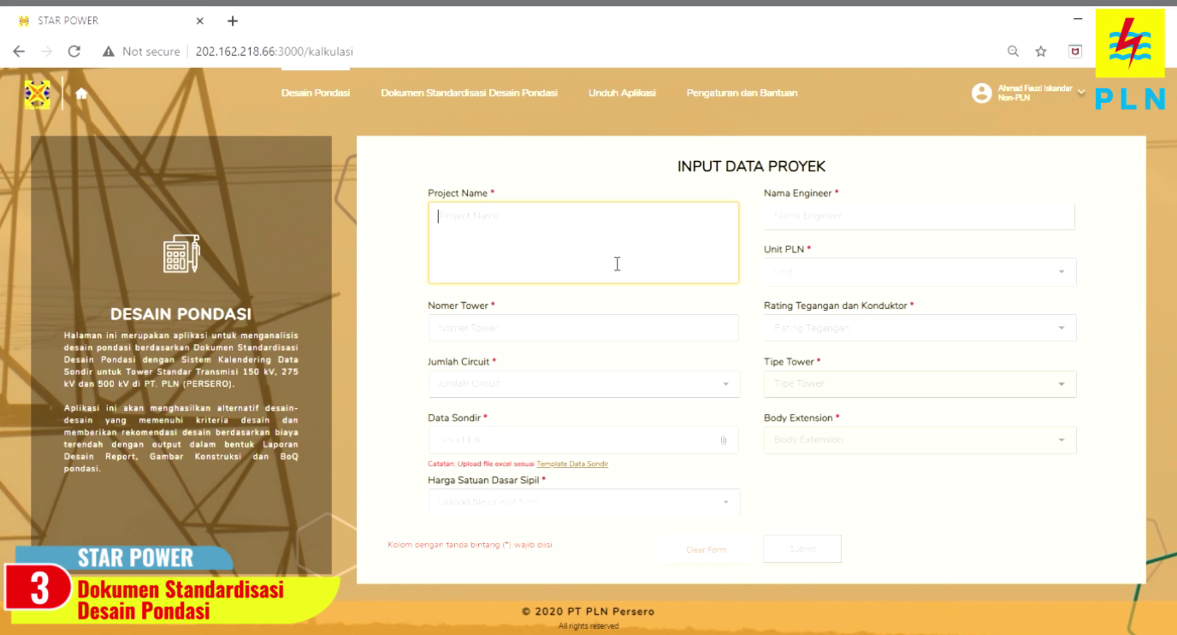
{"action": "type", "text": "Project"}
{"action": "left_click", "coordinate": [806, 225]}
{"action": "type", "text": "Eningeer"}
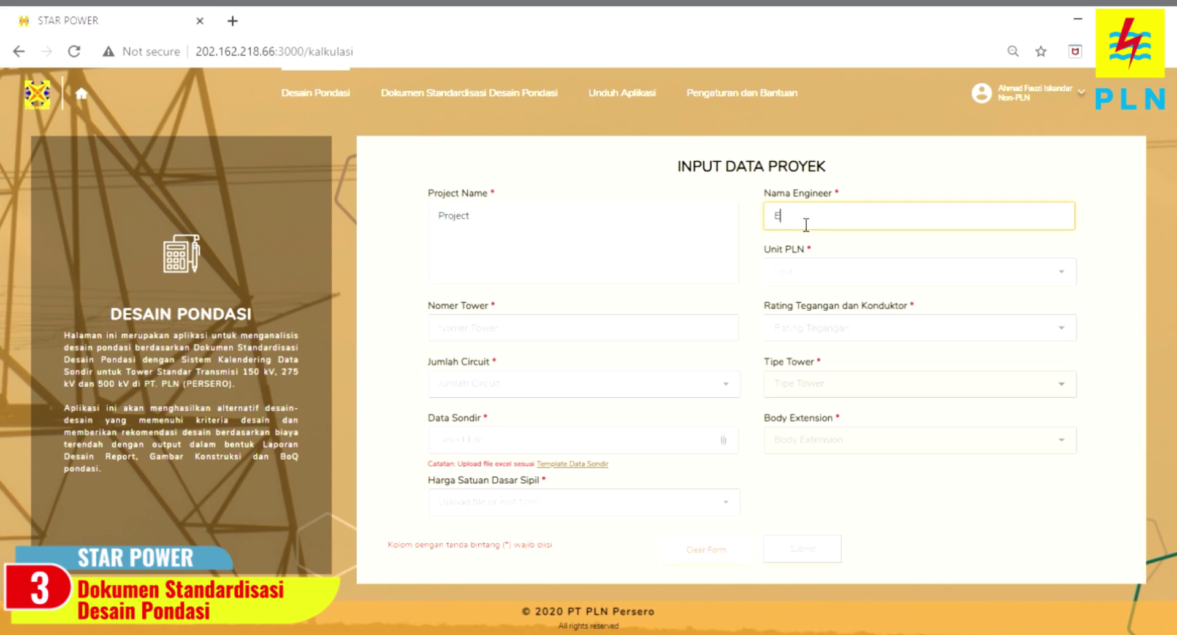
{"action": "key", "text": "BackSpace"}
{"action": "key", "text": "BackSpace"}
{"action": "key", "text": "BackSpace"}
{"action": "key", "text": "BackSpace"}
{"action": "key", "text": "BackSpace"}
{"action": "type", "text": "gineer"}
{"action": "left_click", "coordinate": [817, 273]}
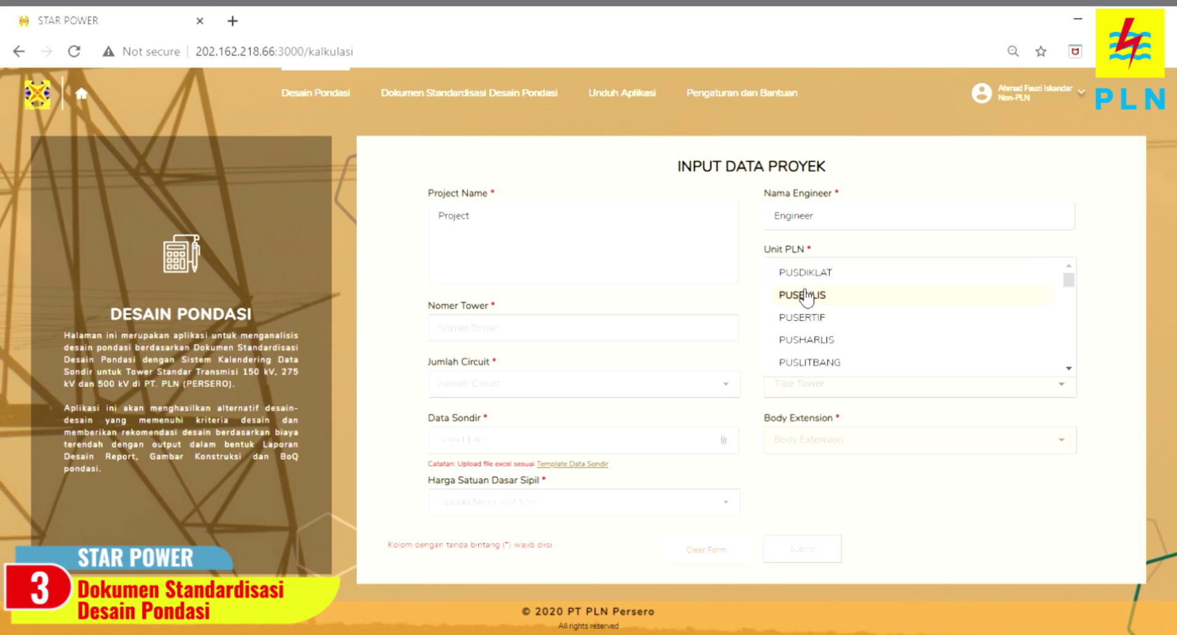
{"action": "left_click", "coordinate": [807, 297]}
{"action": "left_click", "coordinate": [715, 334]}
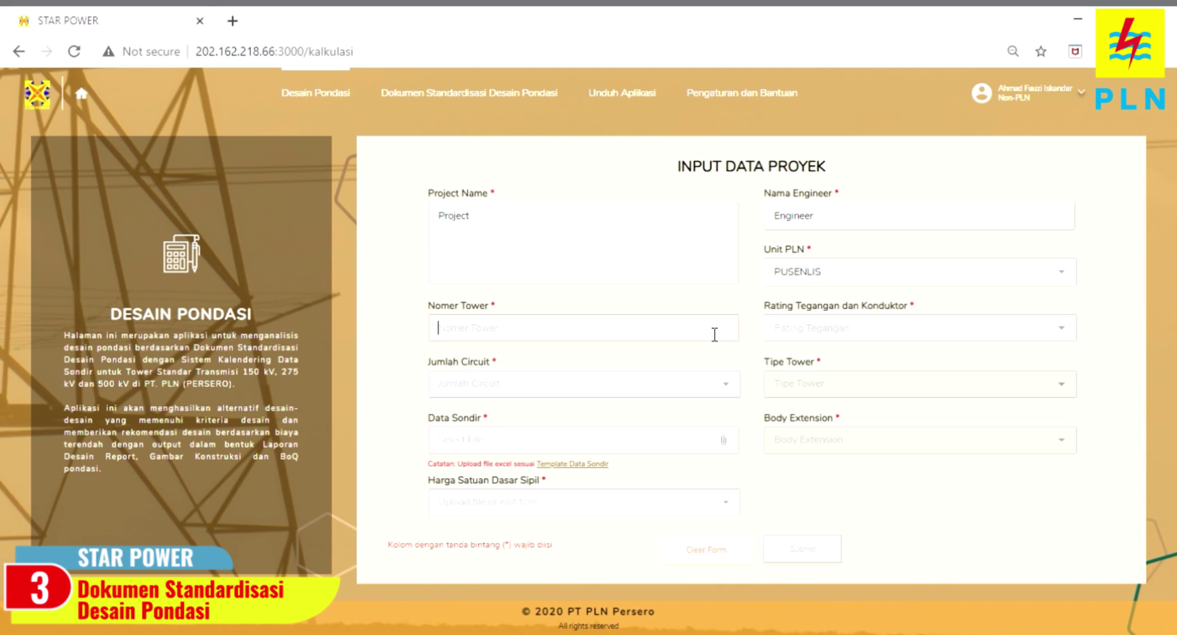
{"action": "type", "text": "Nomer"}
{"action": "key", "text": "BackSpace"}
{"action": "key", "text": "BackSpace"}
{"action": "key", "text": "BackSpace"}
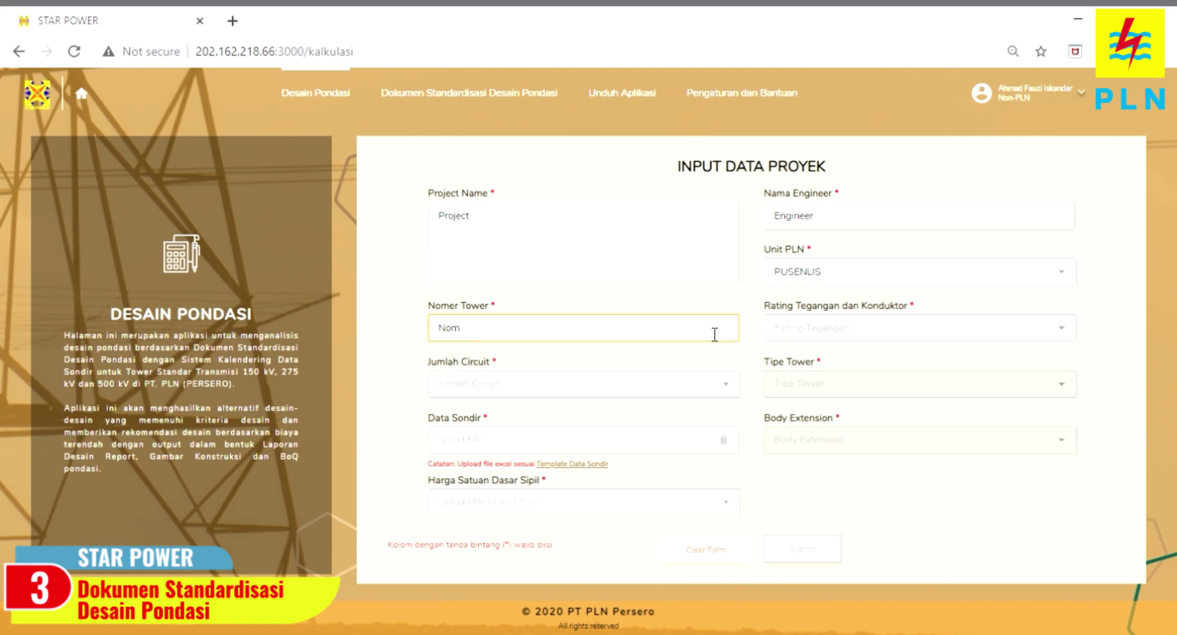
{"action": "type", "text": "10"}
Choose 150 kV 2X250, tower type AA, body extension -3, 2 Circuit, and upload the sondir xlsx.
{"action": "left_click", "coordinate": [886, 337]}
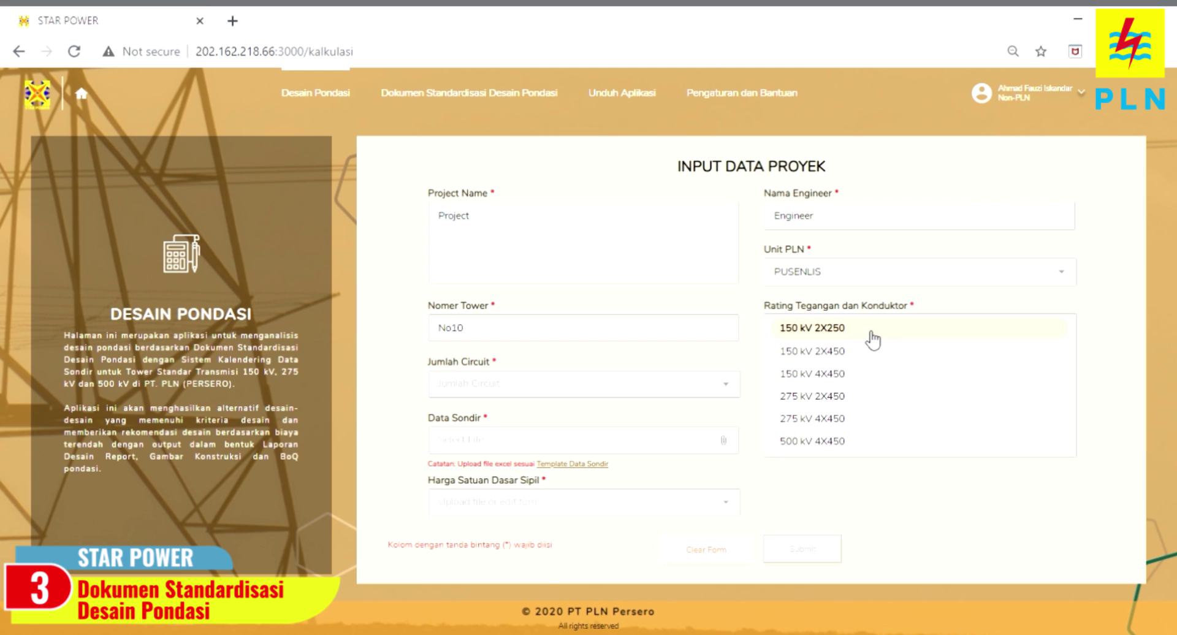
{"action": "left_click", "coordinate": [873, 341]}
{"action": "left_click", "coordinate": [797, 396]}
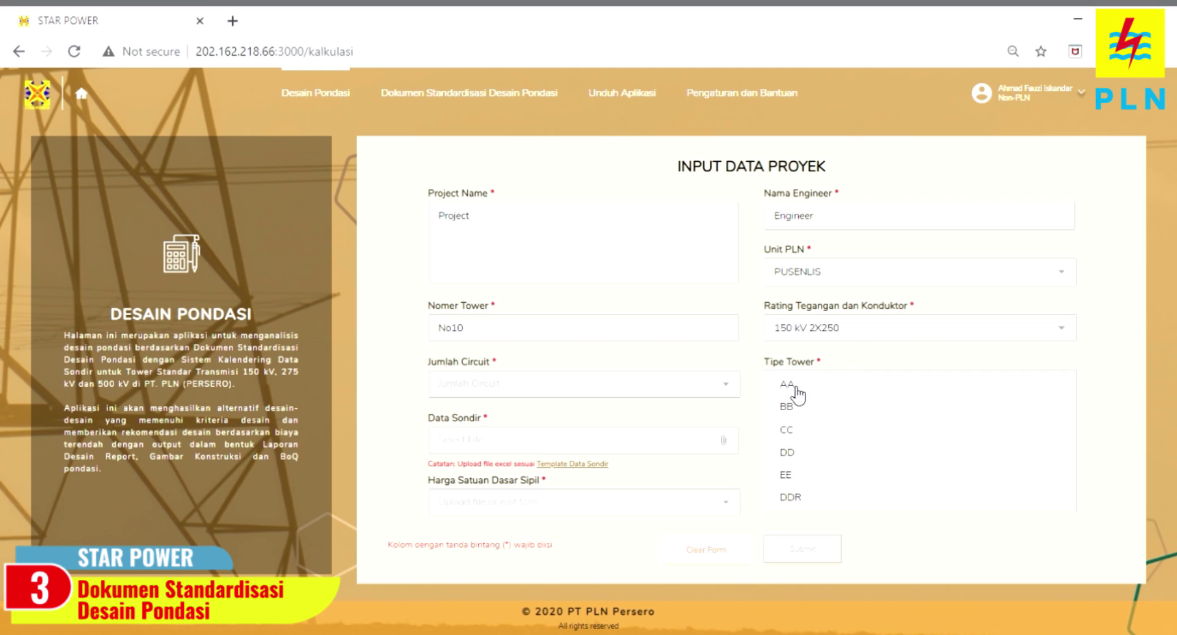
{"action": "left_click", "coordinate": [798, 395]}
{"action": "left_click", "coordinate": [804, 439]}
{"action": "left_click", "coordinate": [794, 444]}
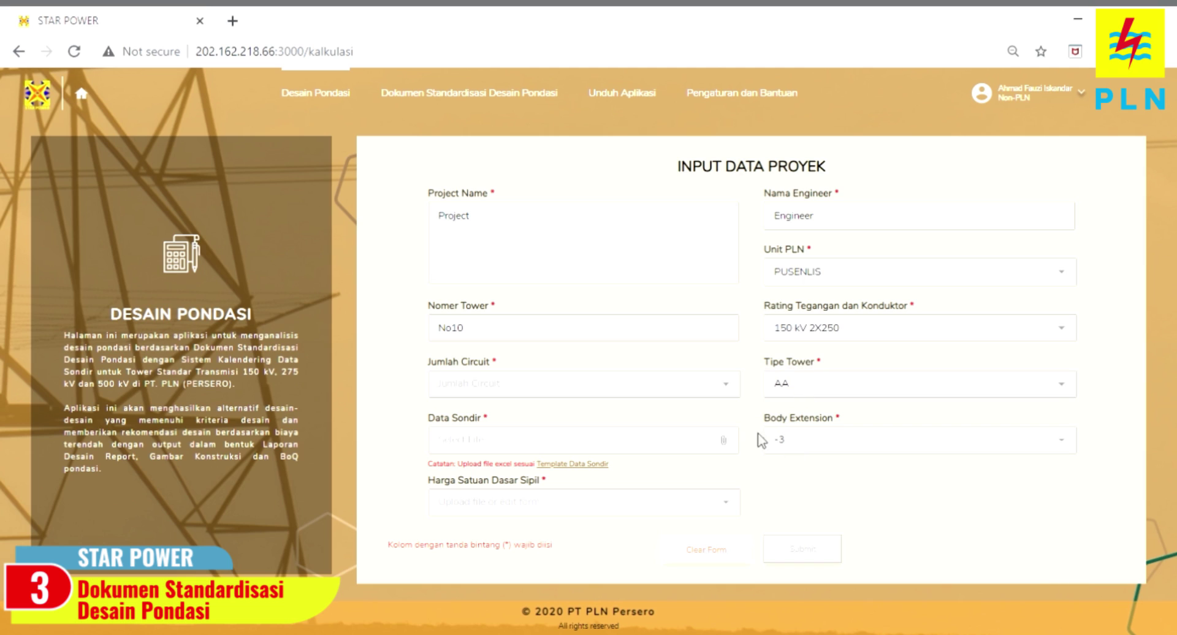
{"action": "left_click", "coordinate": [728, 386]}
{"action": "left_click", "coordinate": [697, 403]}
{"action": "left_click", "coordinate": [730, 449]}
{"action": "left_click", "coordinate": [794, 606]}
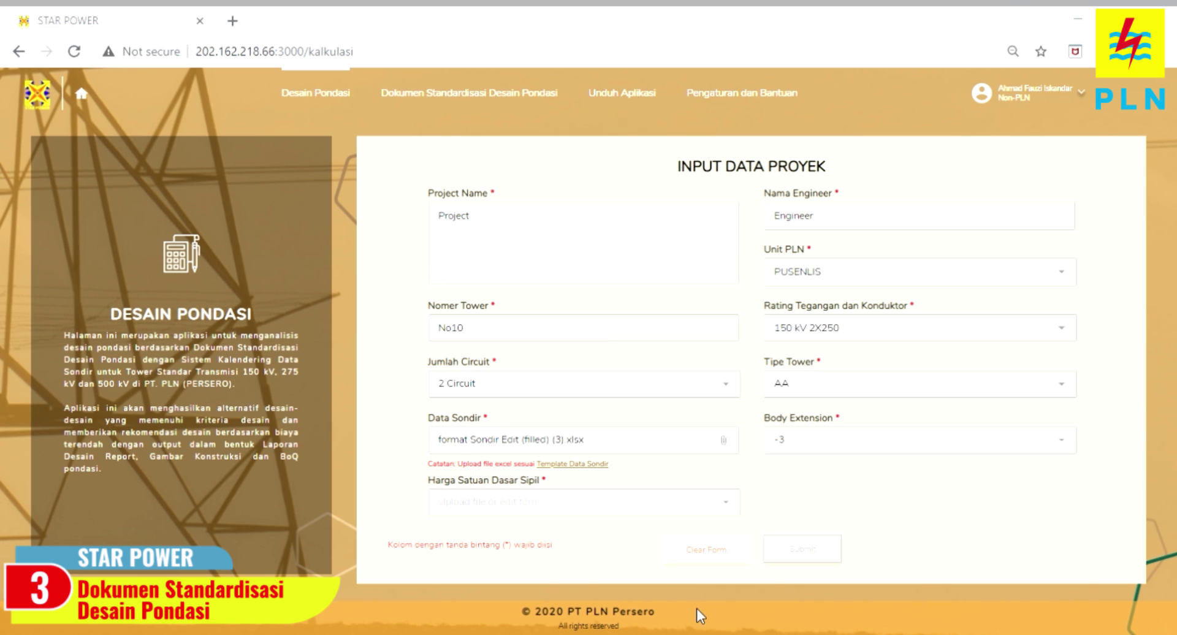
Change the civil unit-price basis from Default Jakarta 2020 to 'isi form' and view its table.
{"action": "left_click", "coordinate": [747, 403]}
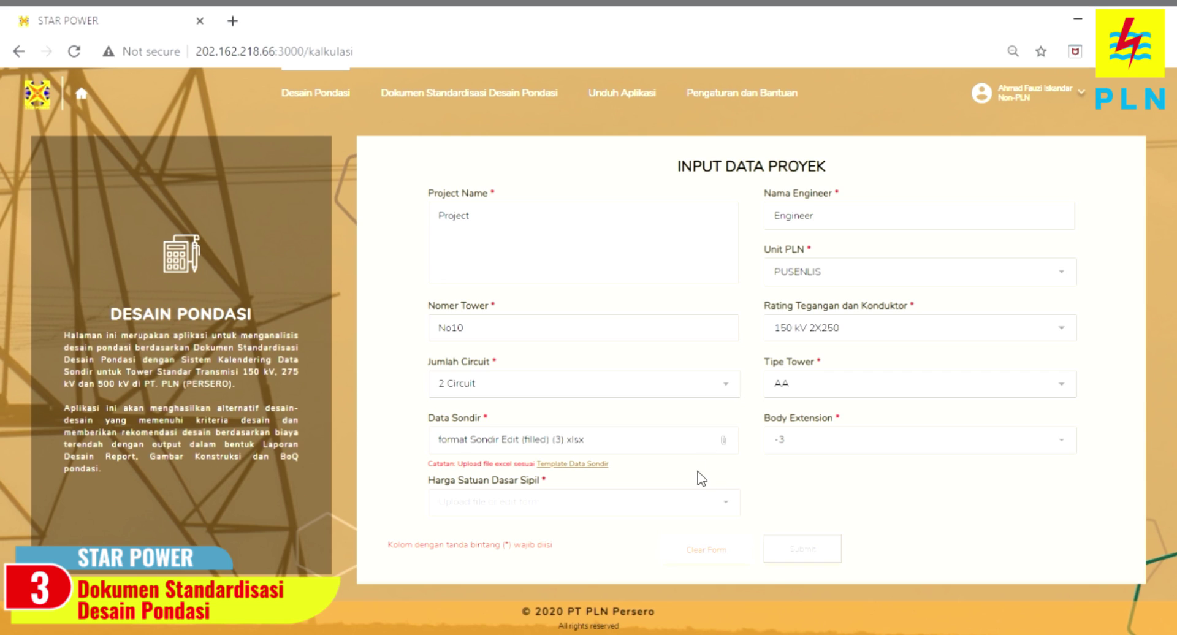
{"action": "left_click", "coordinate": [726, 508]}
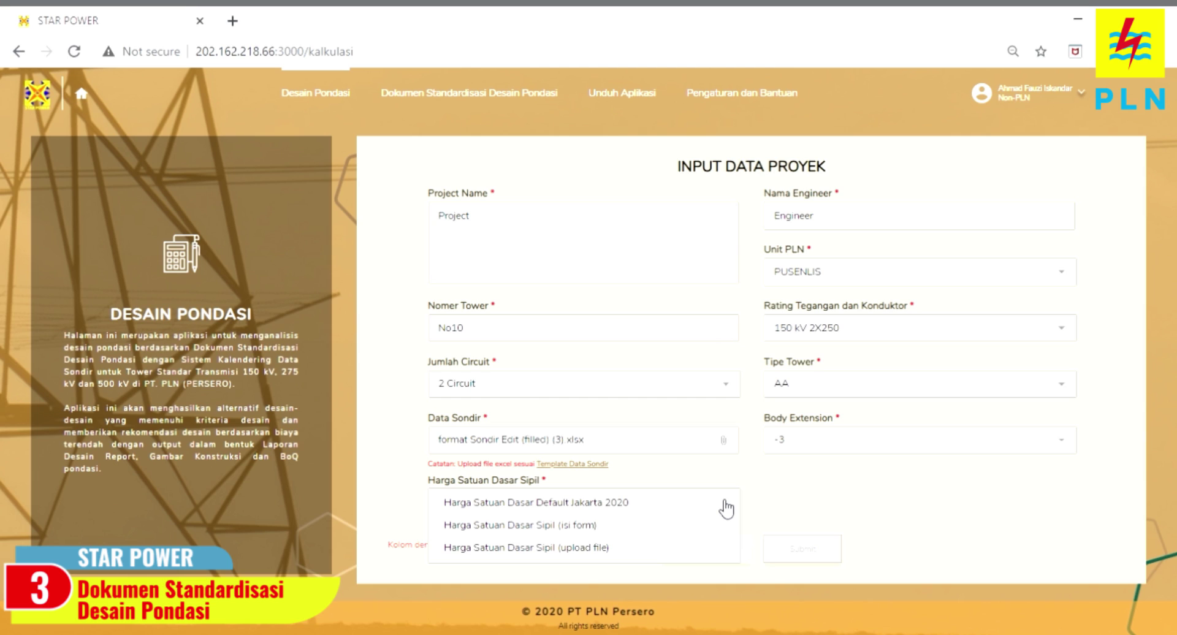
{"action": "left_click", "coordinate": [691, 513]}
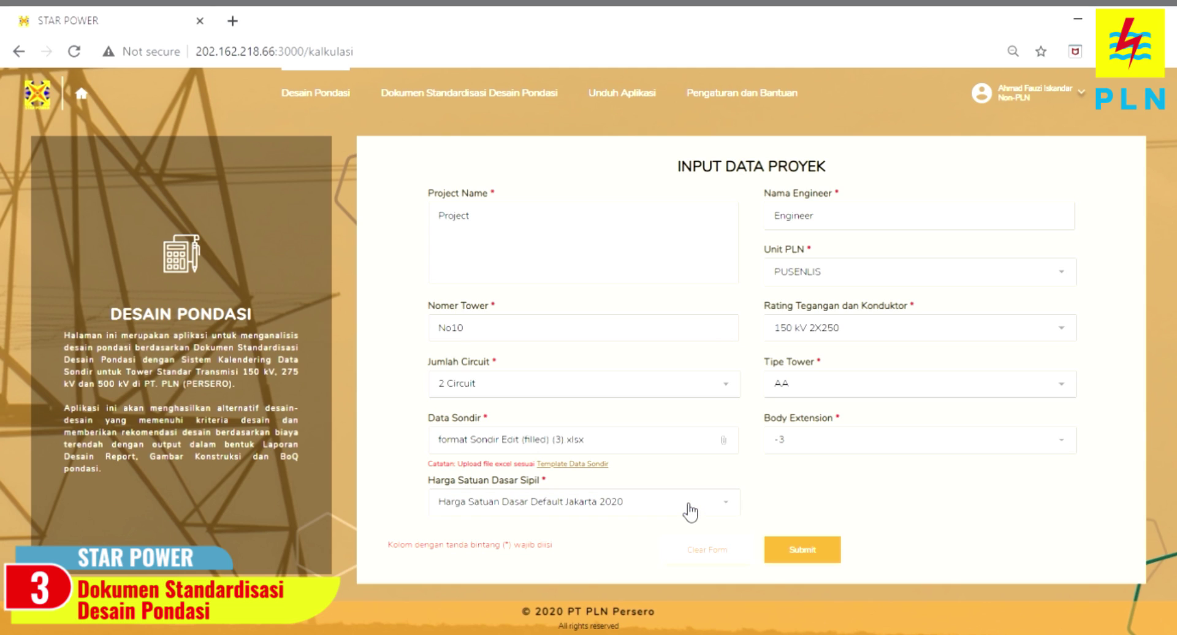
{"action": "left_click", "coordinate": [691, 513]}
{"action": "left_click", "coordinate": [649, 523]}
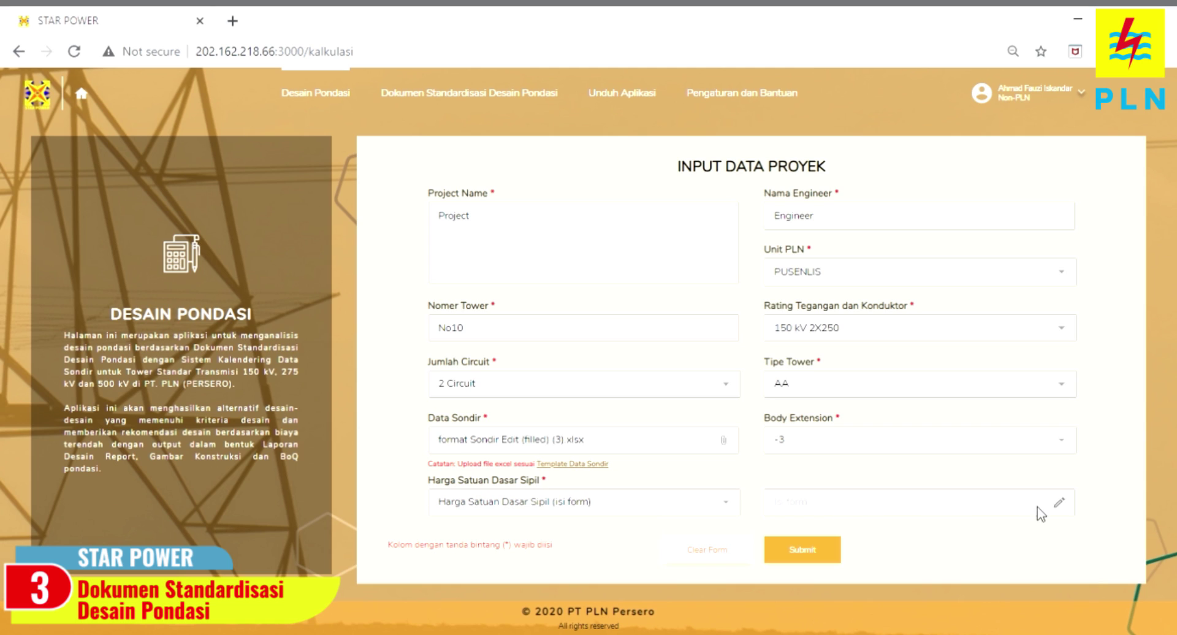
{"action": "left_click", "coordinate": [1059, 504]}
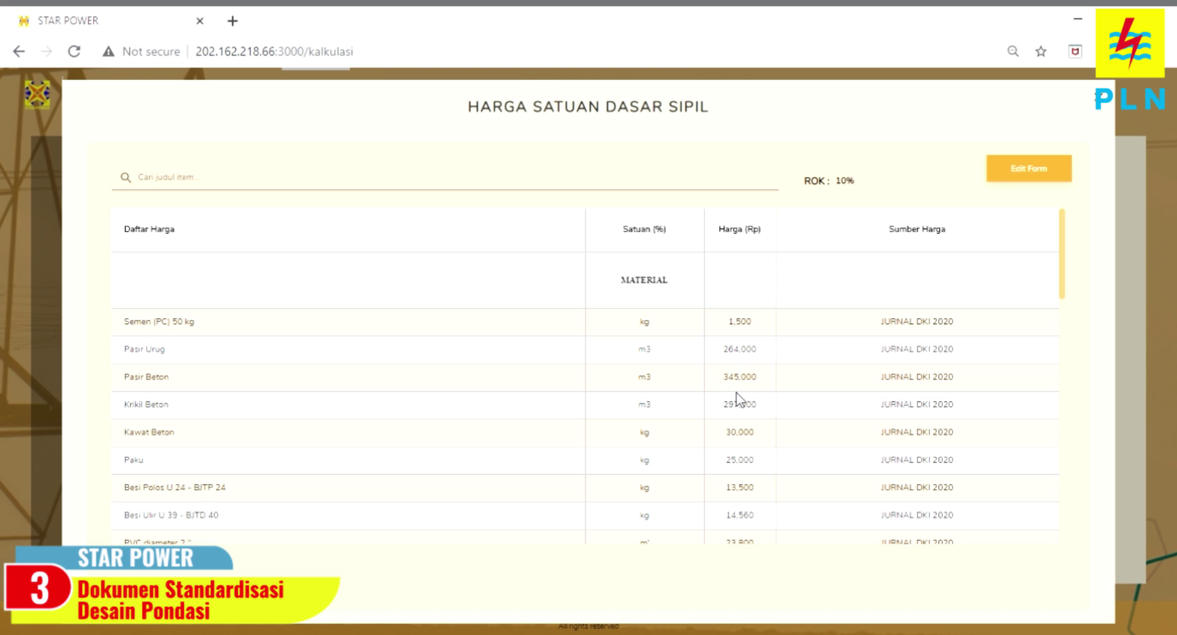
{"action": "left_click", "coordinate": [1035, 170]}
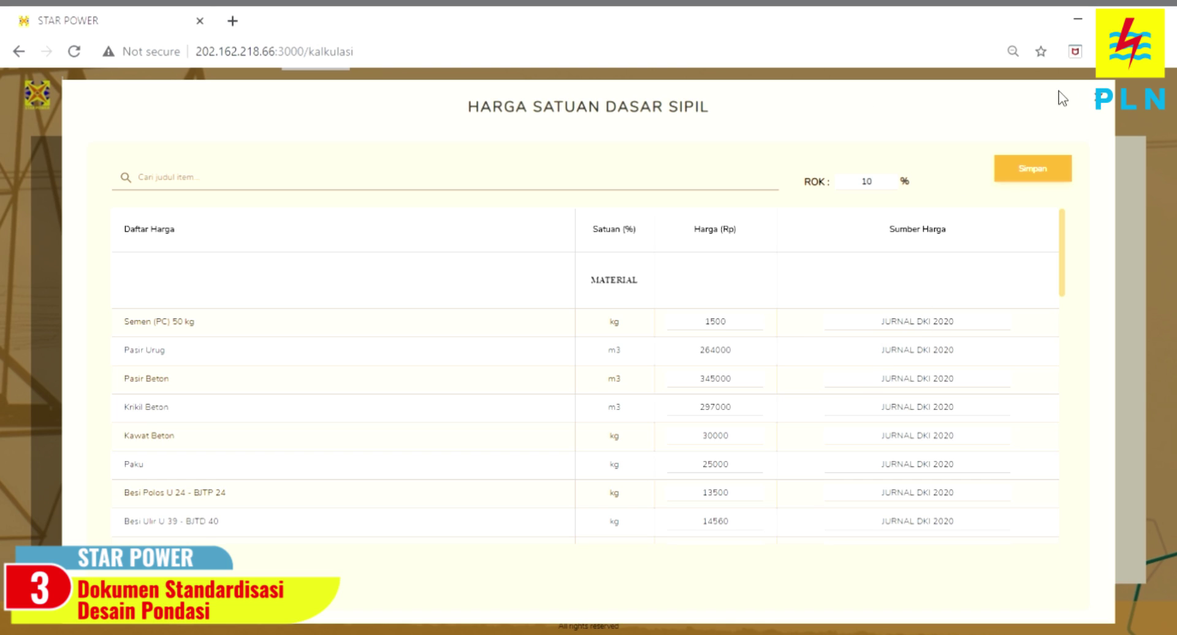
{"action": "left_click", "coordinate": [1103, 105]}
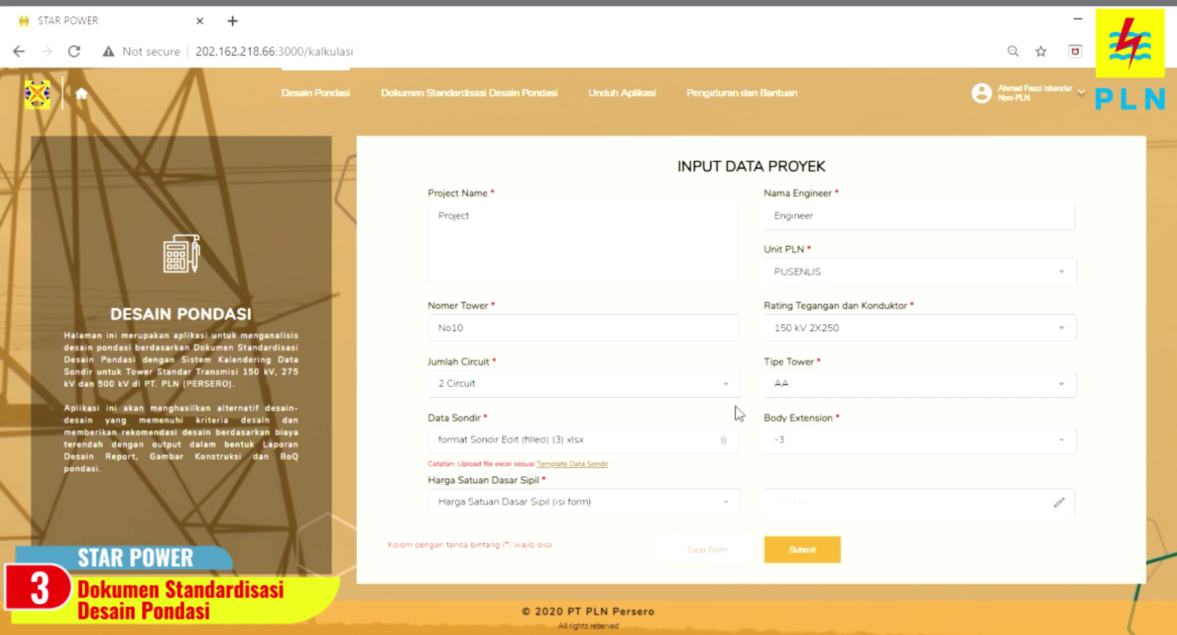
Upload Harga Satuan (1).xlsx as the unit-price file and submit the project for calculation.
{"action": "left_click", "coordinate": [648, 502]}
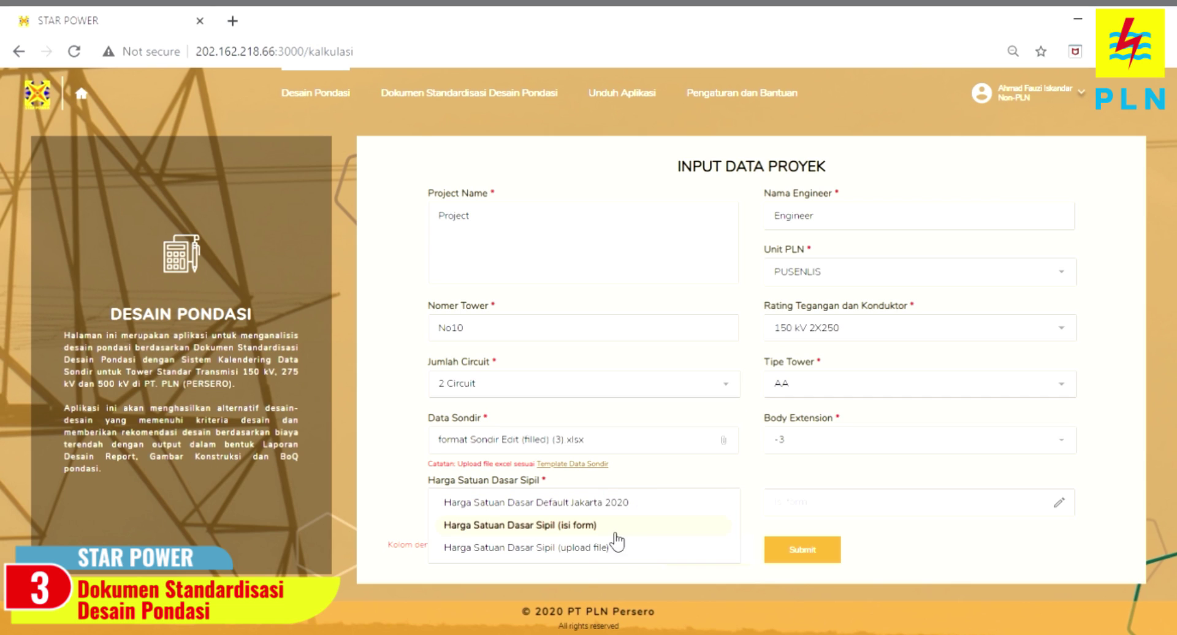
{"action": "left_click", "coordinate": [593, 548]}
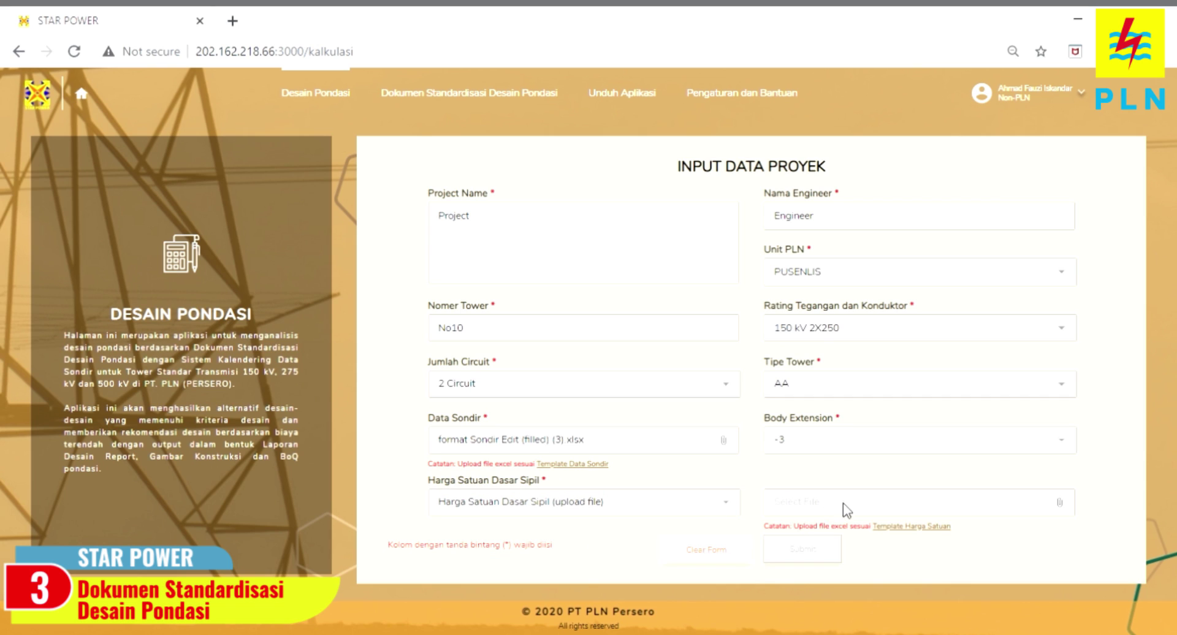
{"action": "left_click", "coordinate": [1066, 509]}
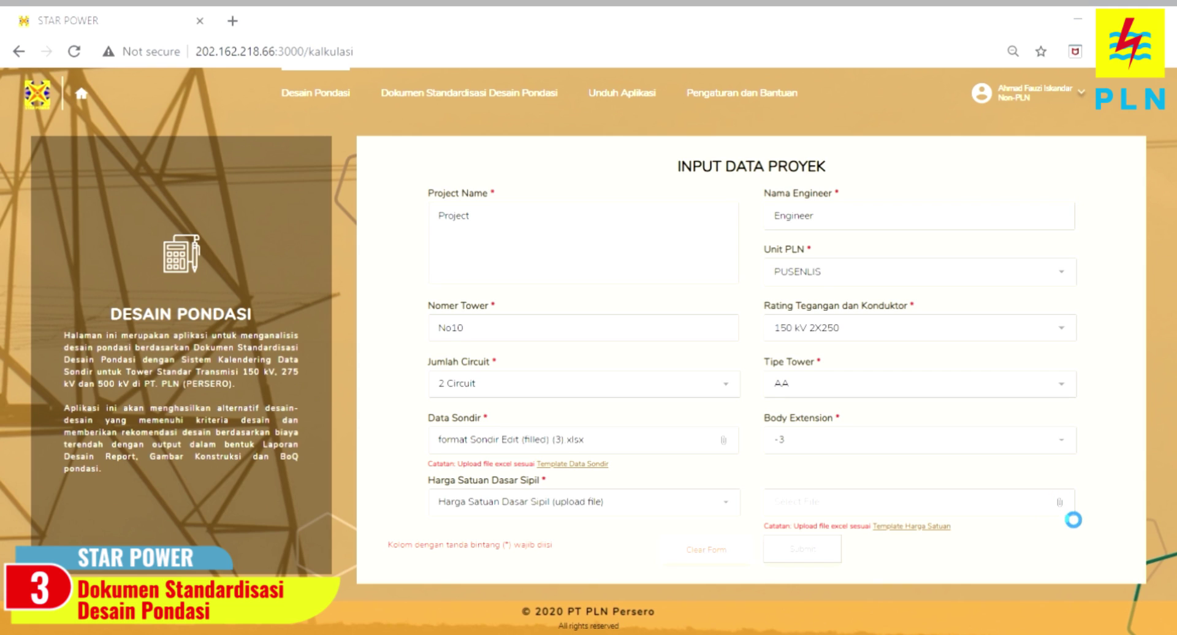
{"action": "left_click", "coordinate": [891, 582]}
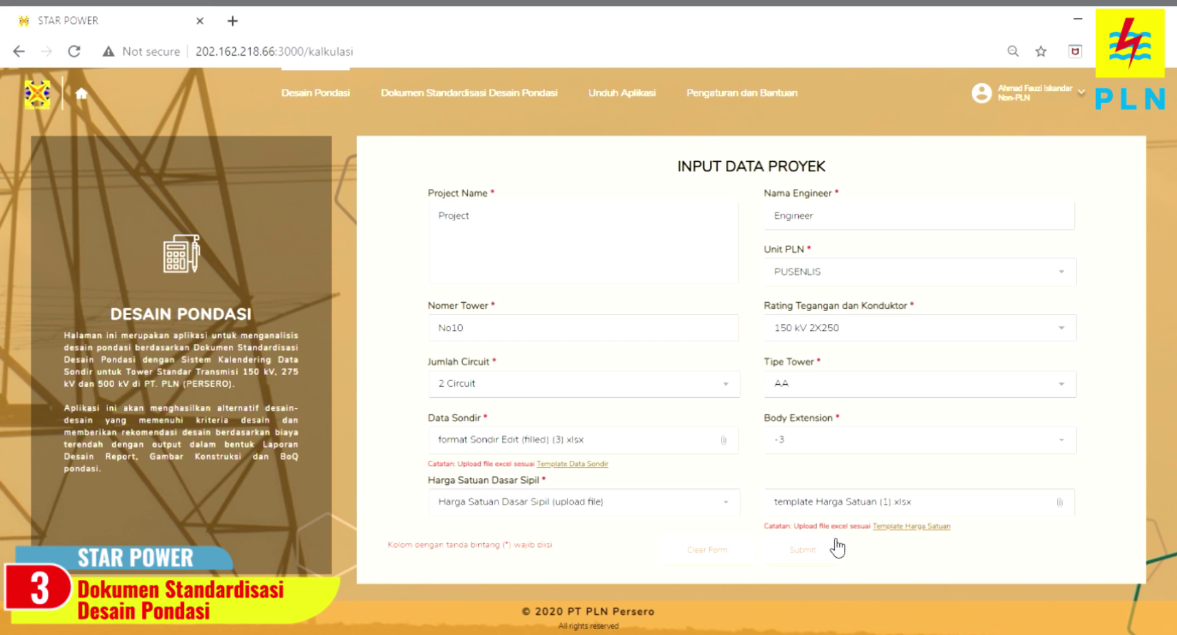
{"action": "left_click", "coordinate": [794, 549]}
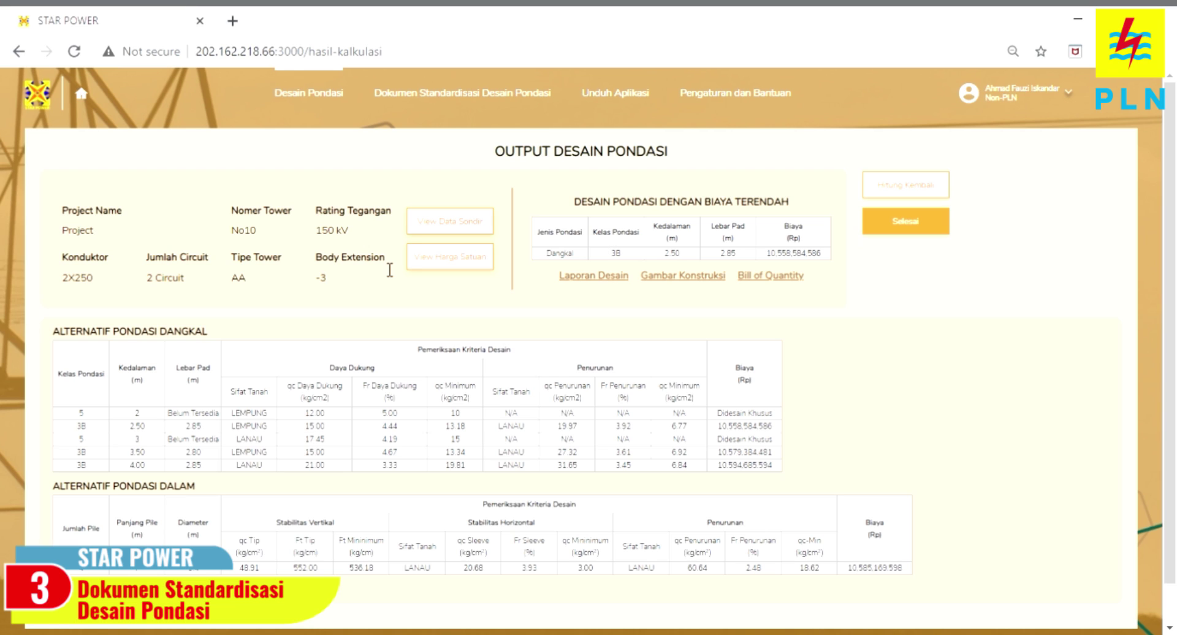
Show the Data Sondir window with cone resistance, friction and soil type by depth.
{"action": "left_click", "coordinate": [465, 222]}
Close the sondir data, then browse and close the View Harga Satuan unit-price table.
{"action": "scroll", "coordinate": [673, 339], "scroll_direction": "down", "scroll_amount": 20}
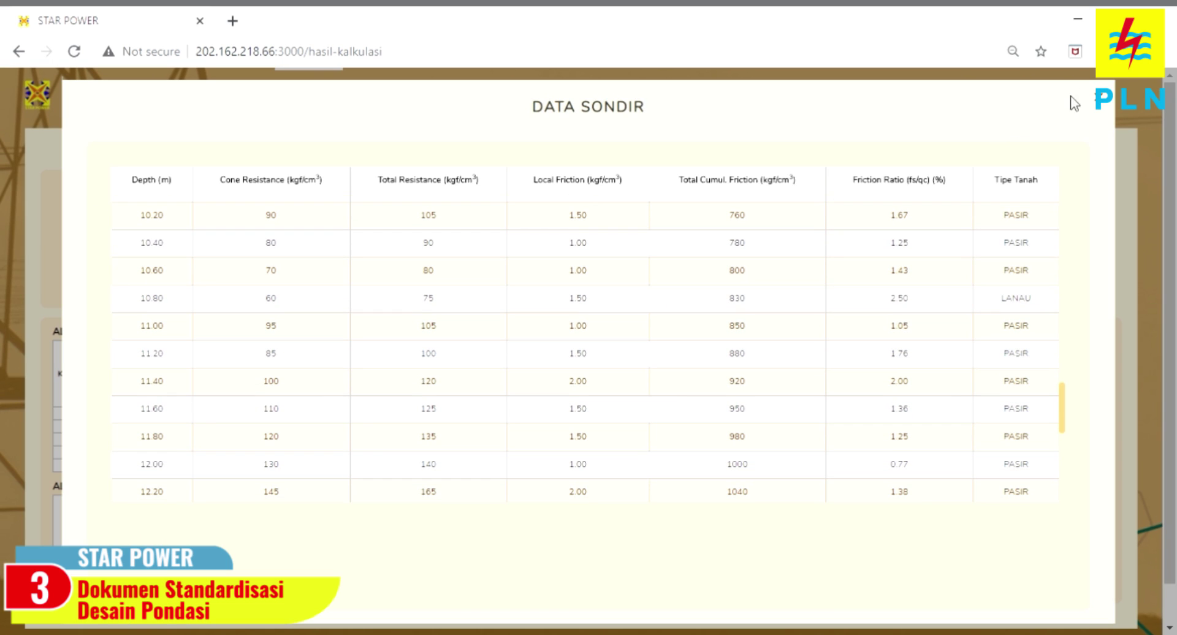
{"action": "left_click", "coordinate": [1117, 106]}
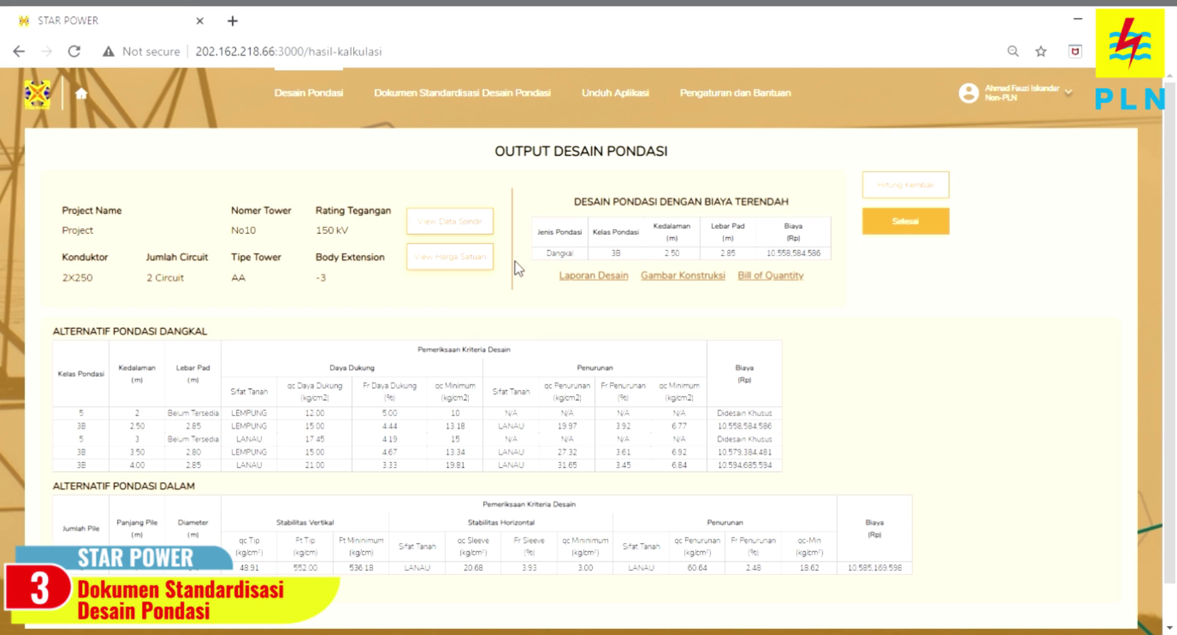
{"action": "left_click", "coordinate": [462, 255]}
{"action": "scroll", "coordinate": [863, 397], "scroll_direction": "down", "scroll_amount": 10}
{"action": "scroll", "coordinate": [864, 398], "scroll_direction": "up", "scroll_amount": 10}
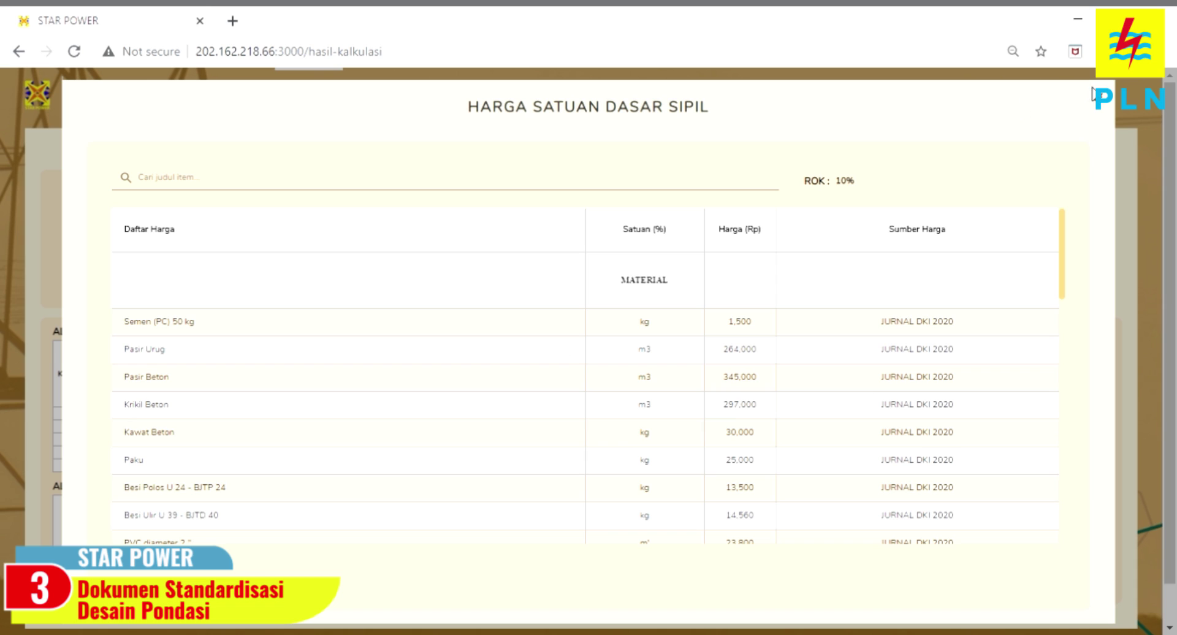
{"action": "left_click", "coordinate": [1102, 101]}
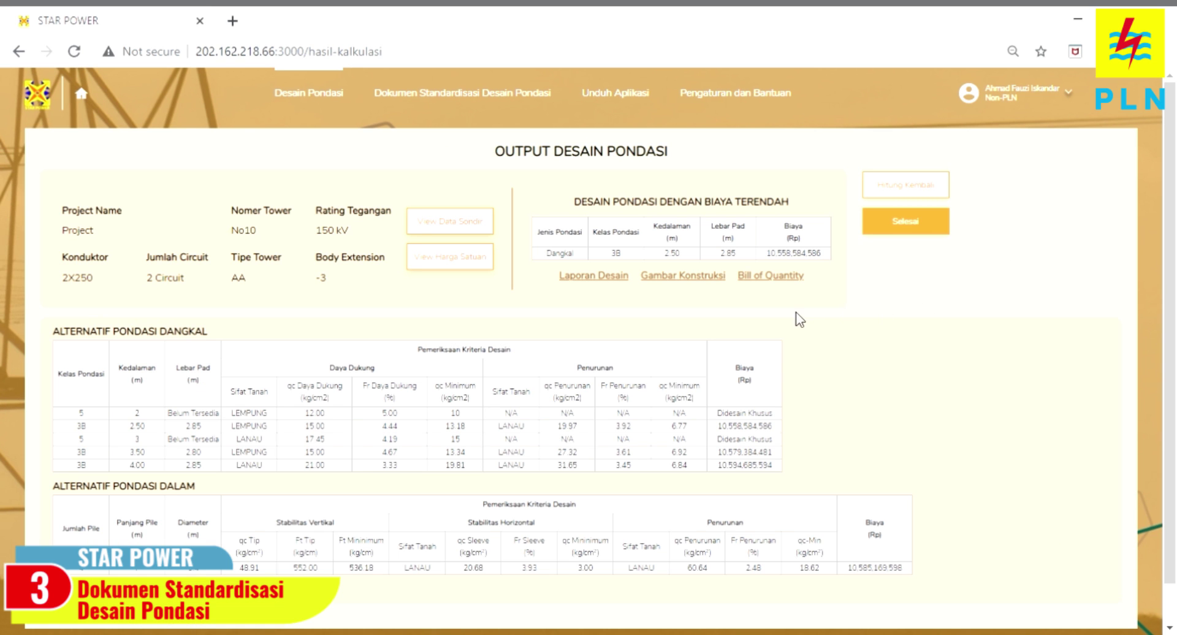
Open the 46-page Laporan Desain PDF, scroll through it, and switch back to STAR POWER.
{"action": "left_click", "coordinate": [590, 281]}
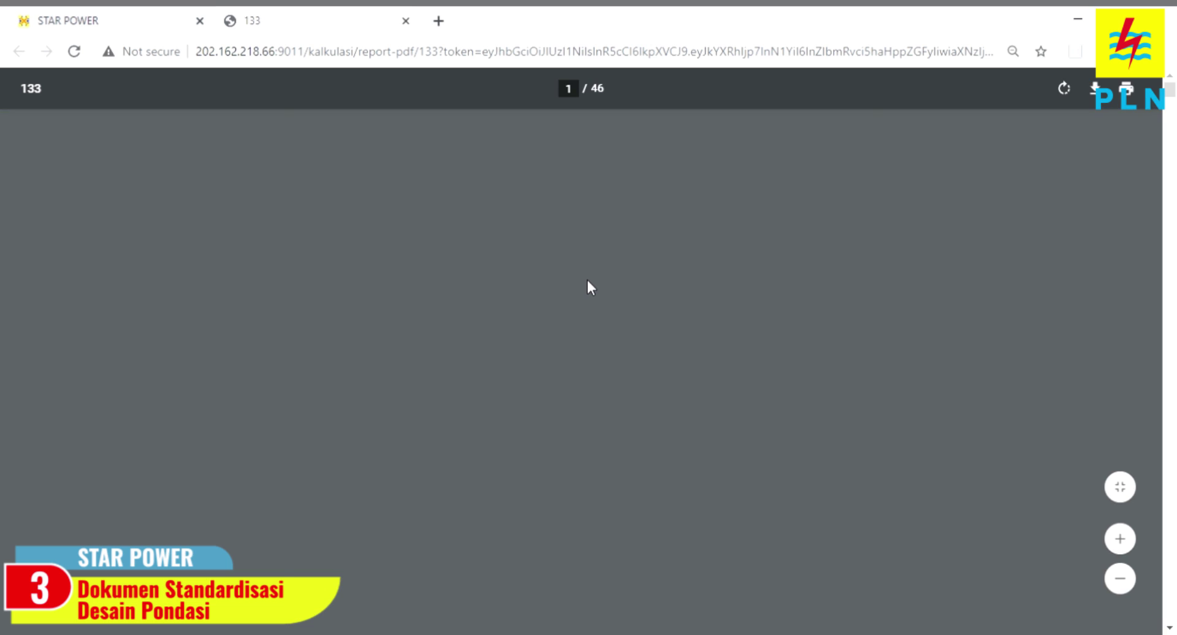
{"action": "scroll", "coordinate": [712, 425], "scroll_direction": "down", "scroll_amount": 15}
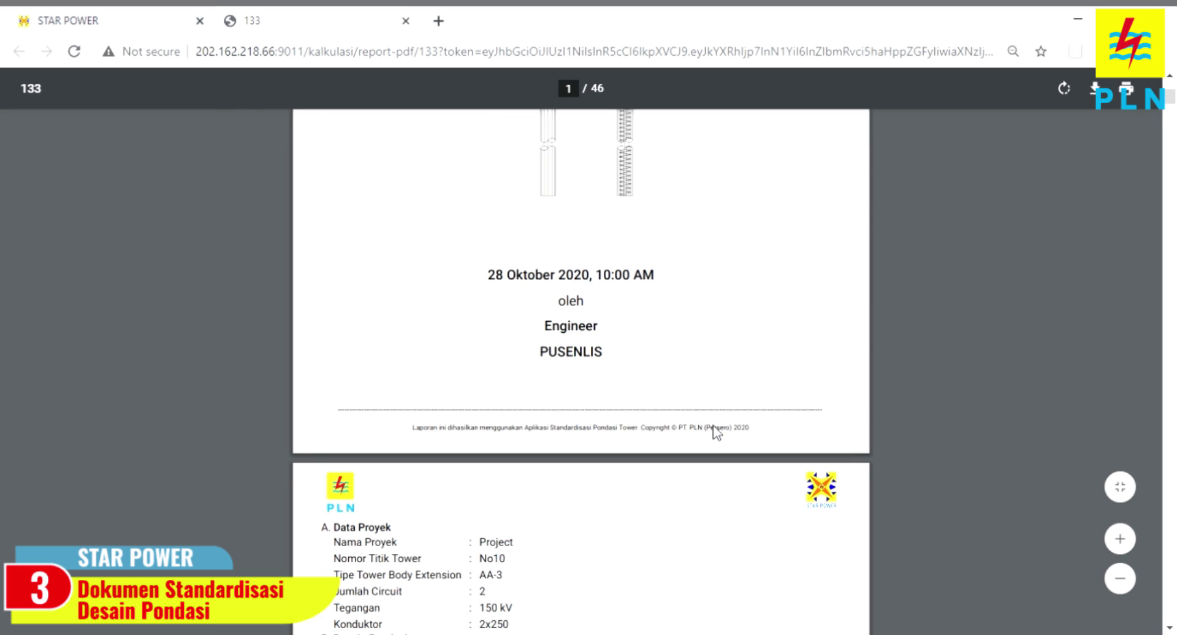
{"action": "scroll", "coordinate": [713, 425], "scroll_direction": "down", "scroll_amount": 20}
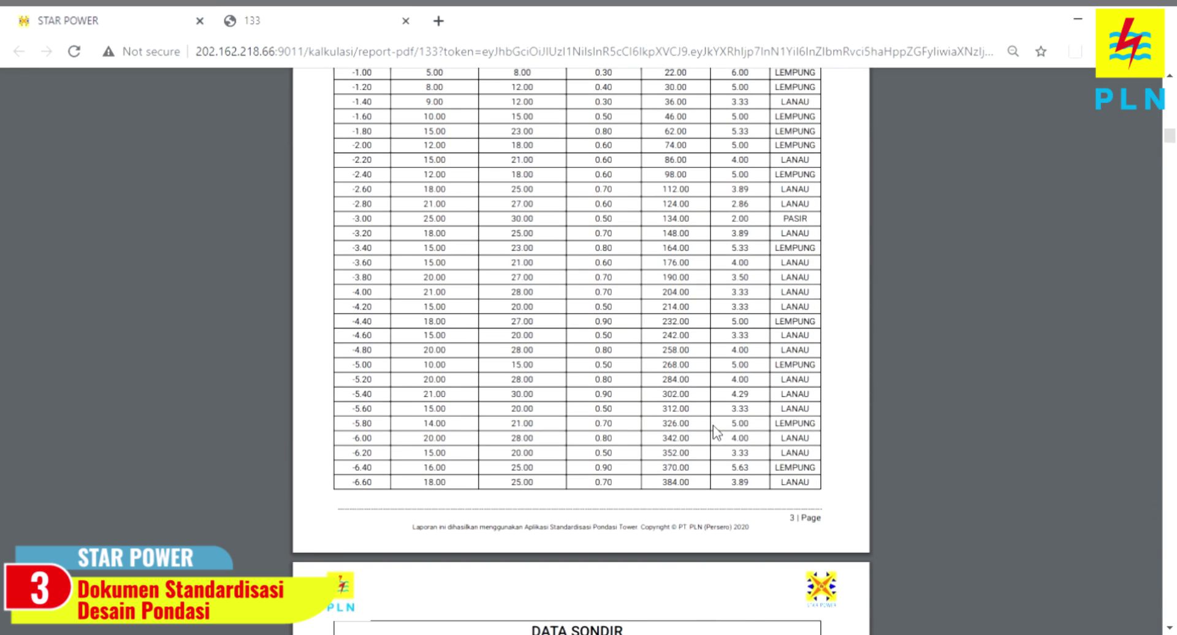
{"action": "scroll", "coordinate": [713, 425], "scroll_direction": "up", "scroll_amount": 15}
{"action": "scroll", "coordinate": [713, 425], "scroll_direction": "down", "scroll_amount": 10}
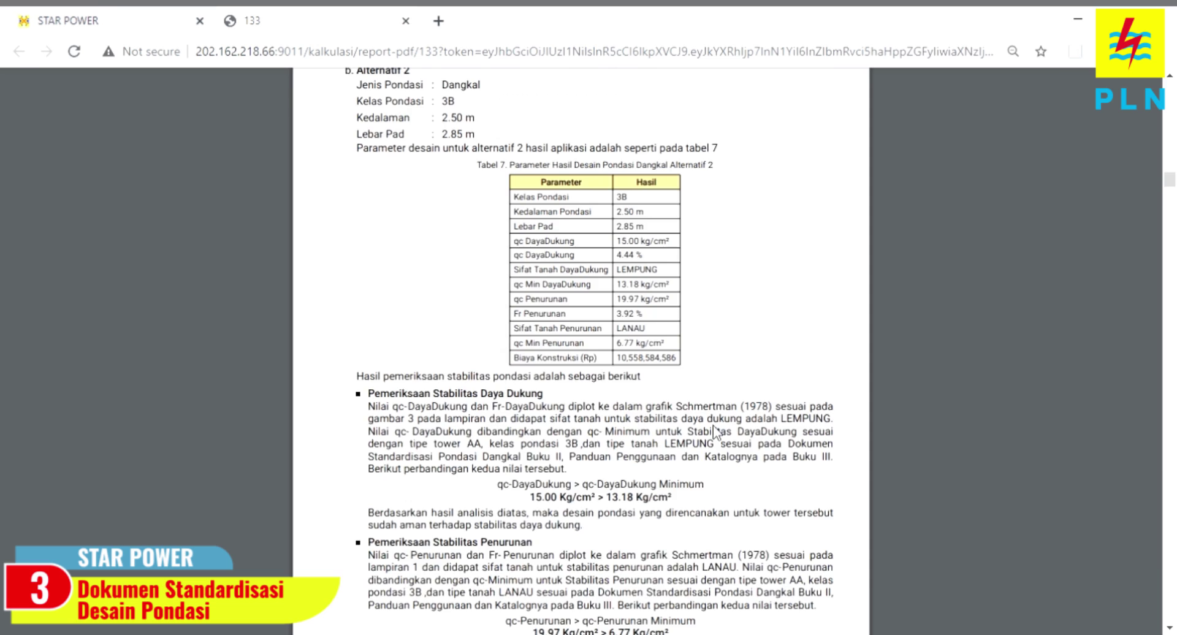
{"action": "left_click", "coordinate": [105, 6]}
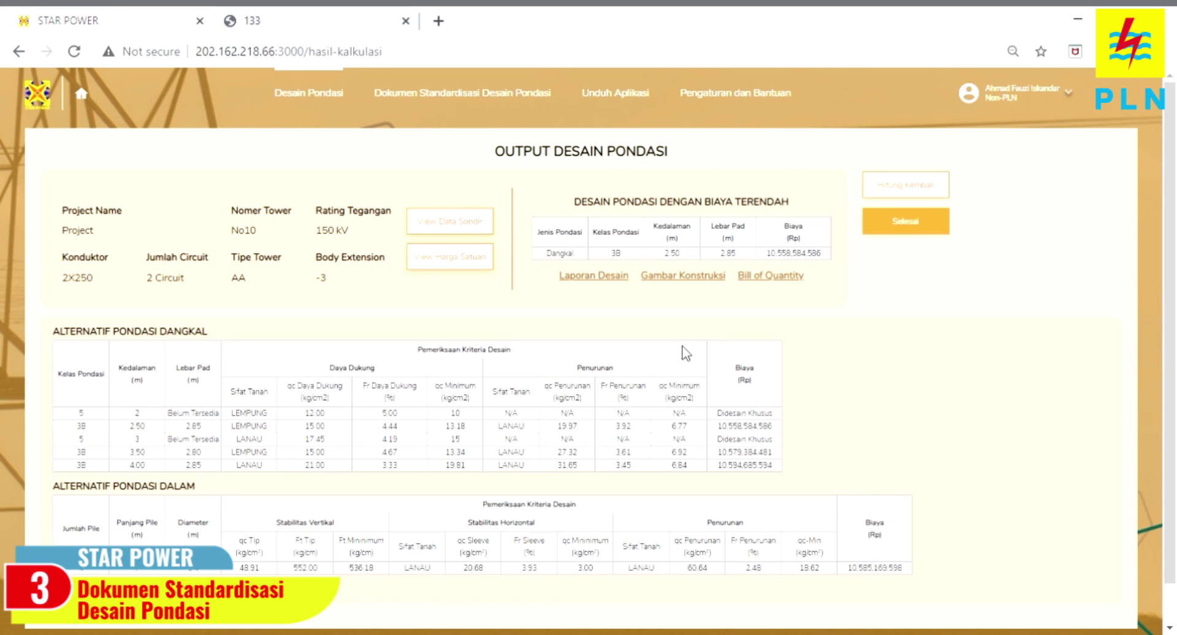
Open the Gambar Konstruksi drawings PDF, page through its sheets, and return to the results.
{"action": "left_click", "coordinate": [692, 282]}
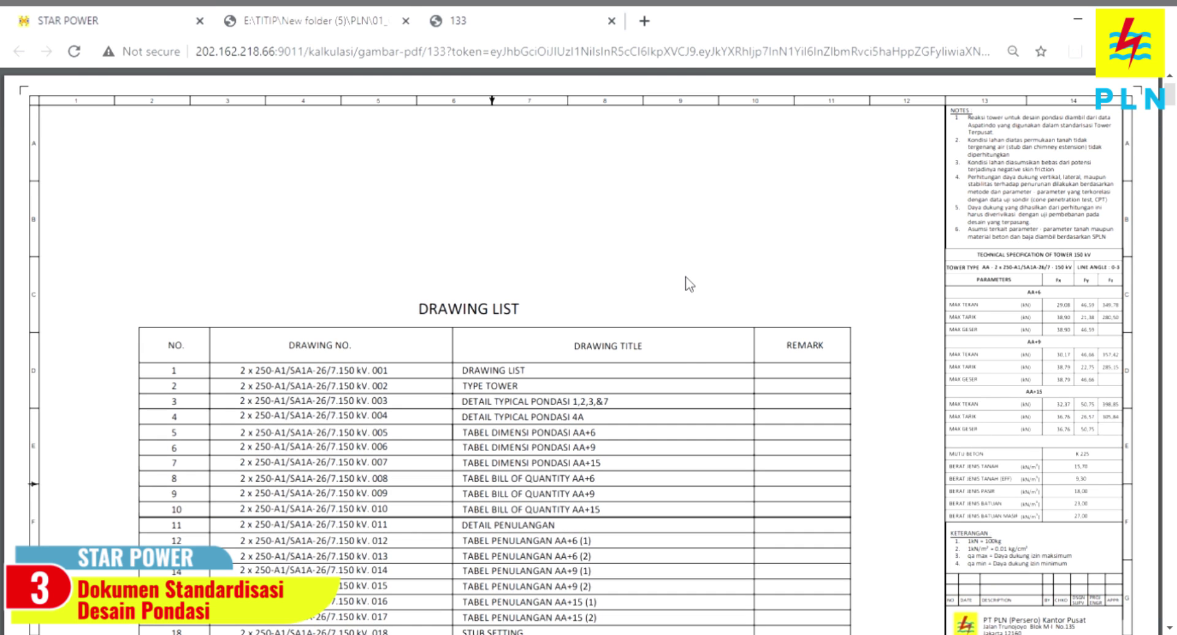
{"action": "scroll", "coordinate": [683, 433], "scroll_direction": "down", "scroll_amount": 10}
{"action": "scroll", "coordinate": [685, 435], "scroll_direction": "down", "scroll_amount": 5}
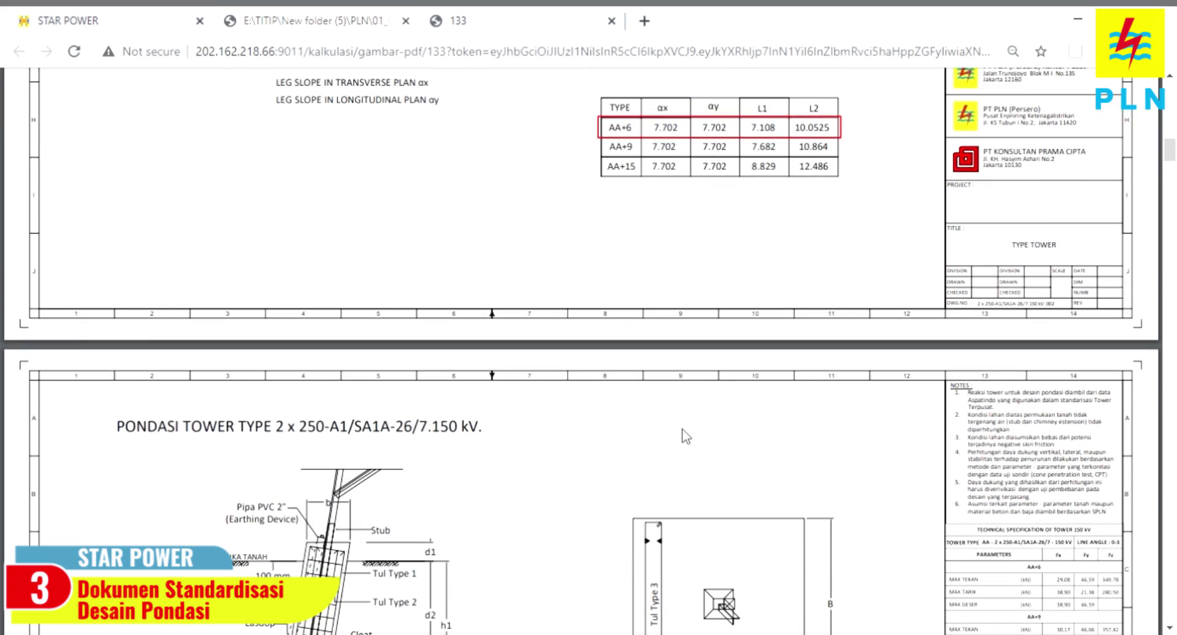
{"action": "scroll", "coordinate": [686, 436], "scroll_direction": "down", "scroll_amount": 10}
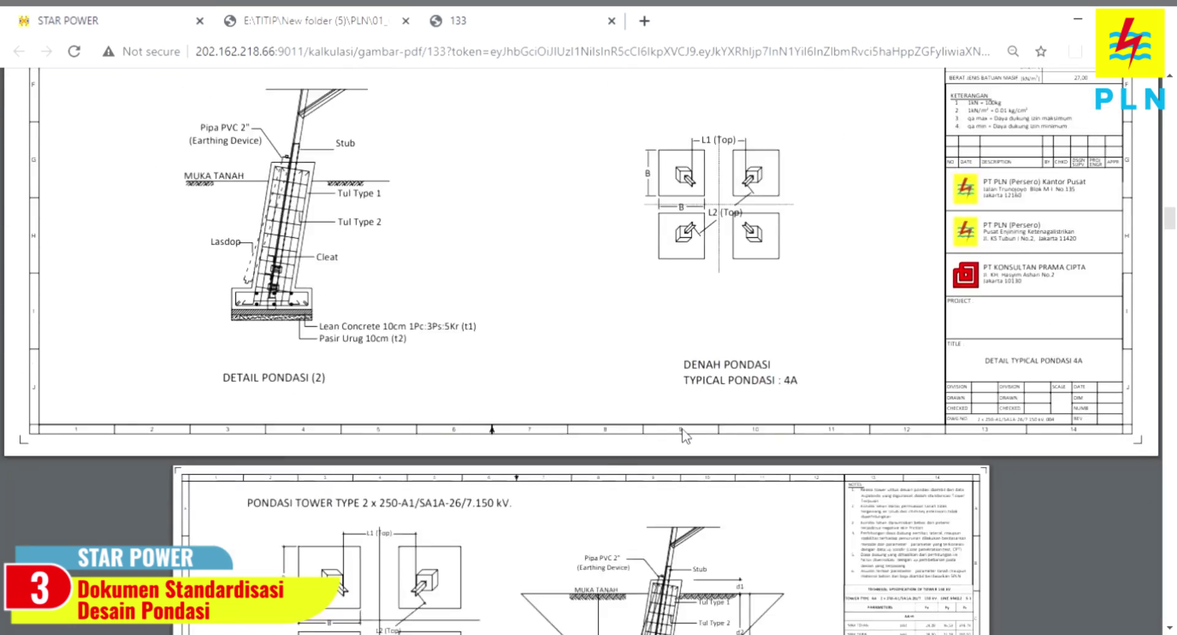
{"action": "scroll", "coordinate": [685, 435], "scroll_direction": "down", "scroll_amount": 15}
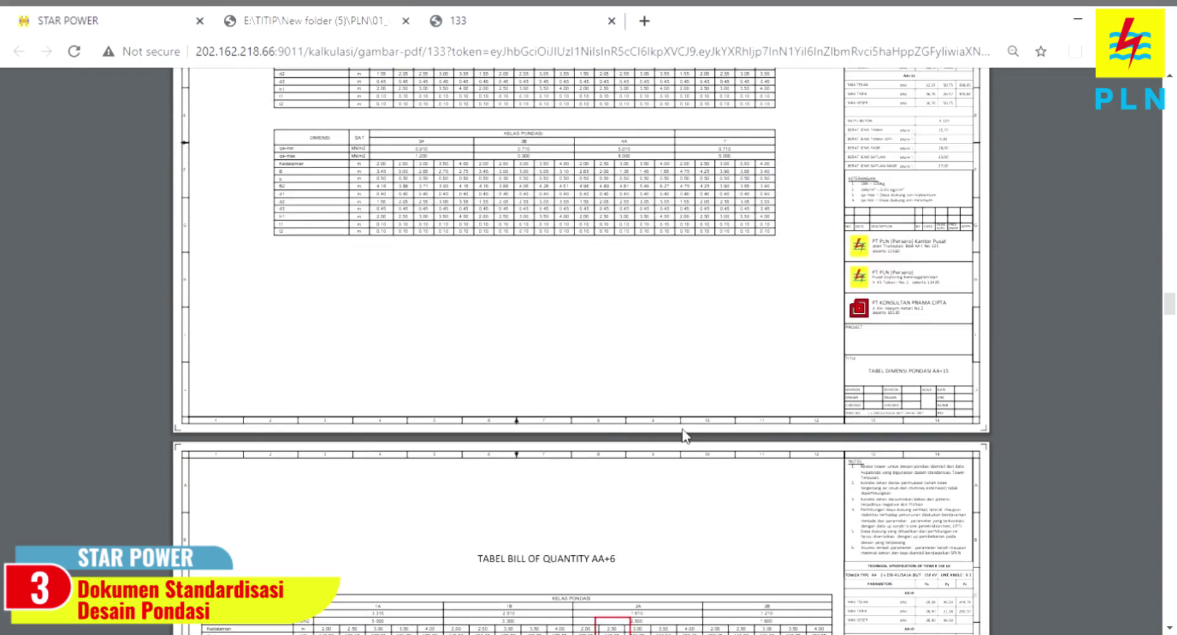
{"action": "scroll", "coordinate": [684, 435], "scroll_direction": "down", "scroll_amount": 15}
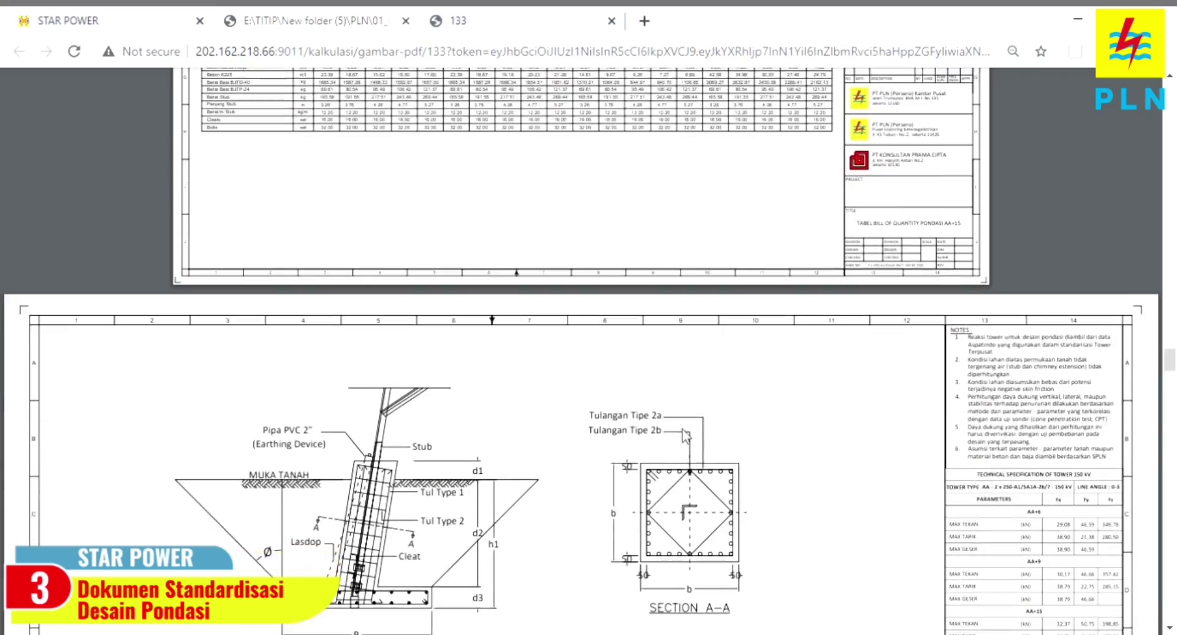
{"action": "scroll", "coordinate": [685, 435], "scroll_direction": "down", "scroll_amount": 15}
{"action": "scroll", "coordinate": [686, 435], "scroll_direction": "down", "scroll_amount": 7}
{"action": "scroll", "coordinate": [686, 435], "scroll_direction": "down", "scroll_amount": 2}
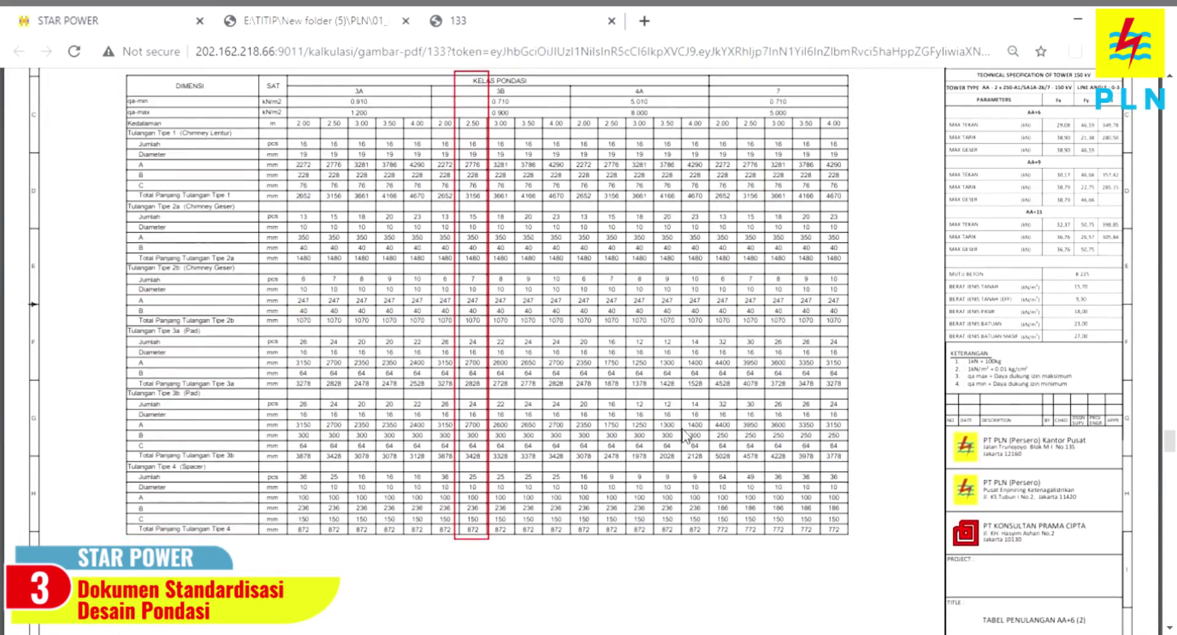
{"action": "scroll", "coordinate": [686, 435], "scroll_direction": "up", "scroll_amount": 1}
{"action": "left_click", "coordinate": [147, 14]}
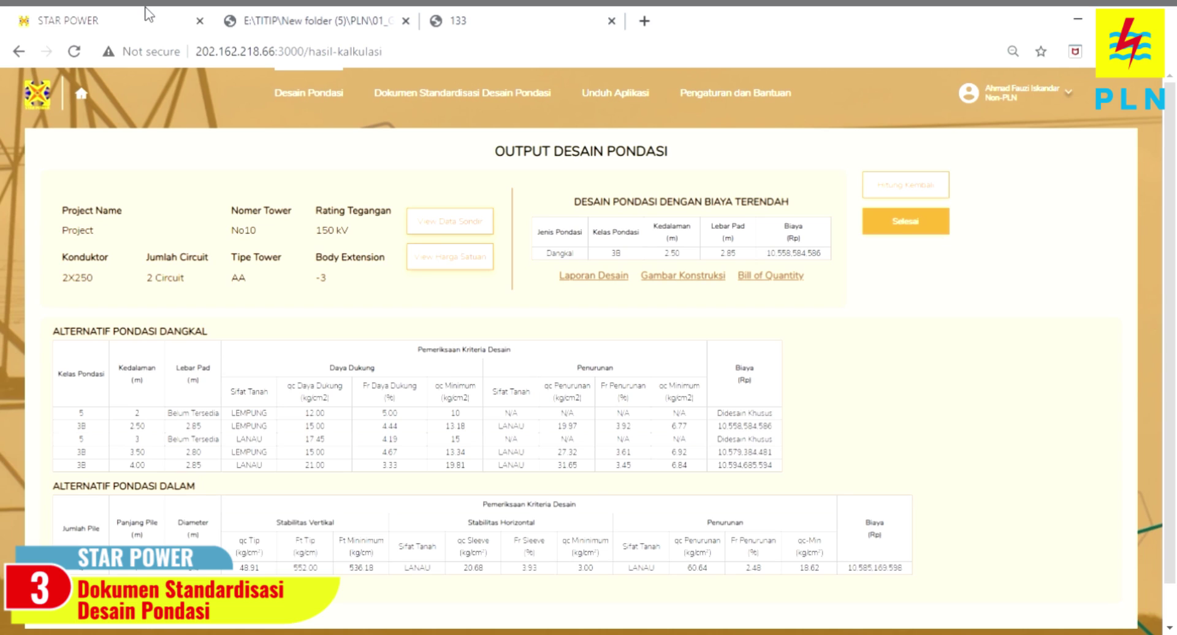
Download and open the Bill of Quantity file, then use Hitung Kembali to reload the project form.
{"action": "left_click", "coordinate": [762, 276]}
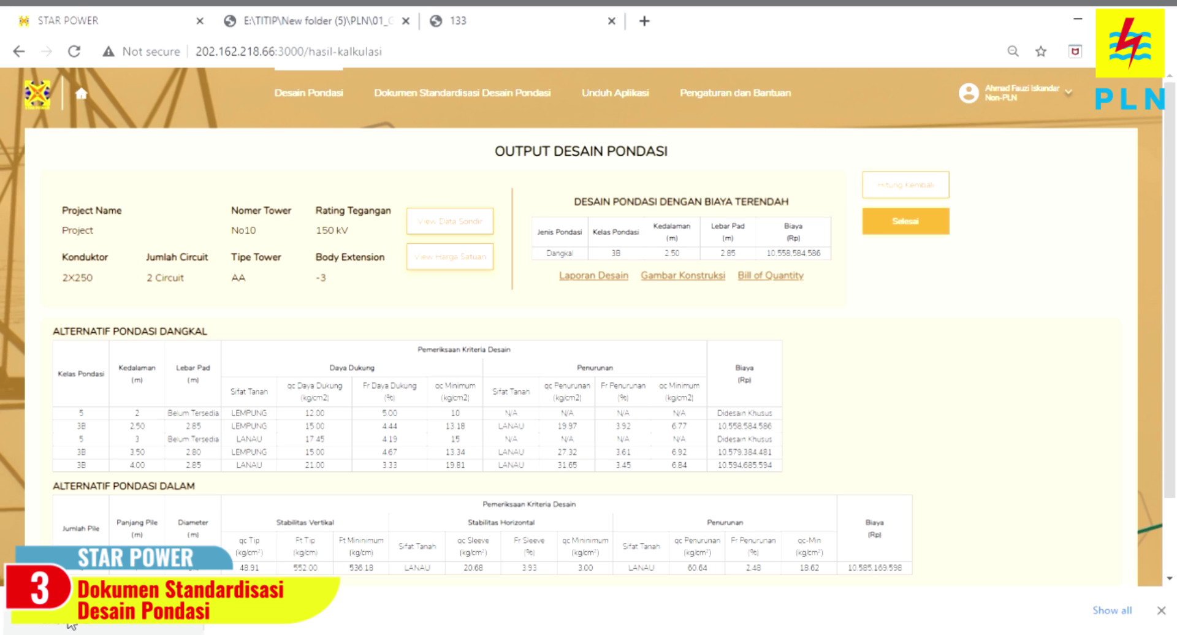
{"action": "left_click", "coordinate": [70, 624]}
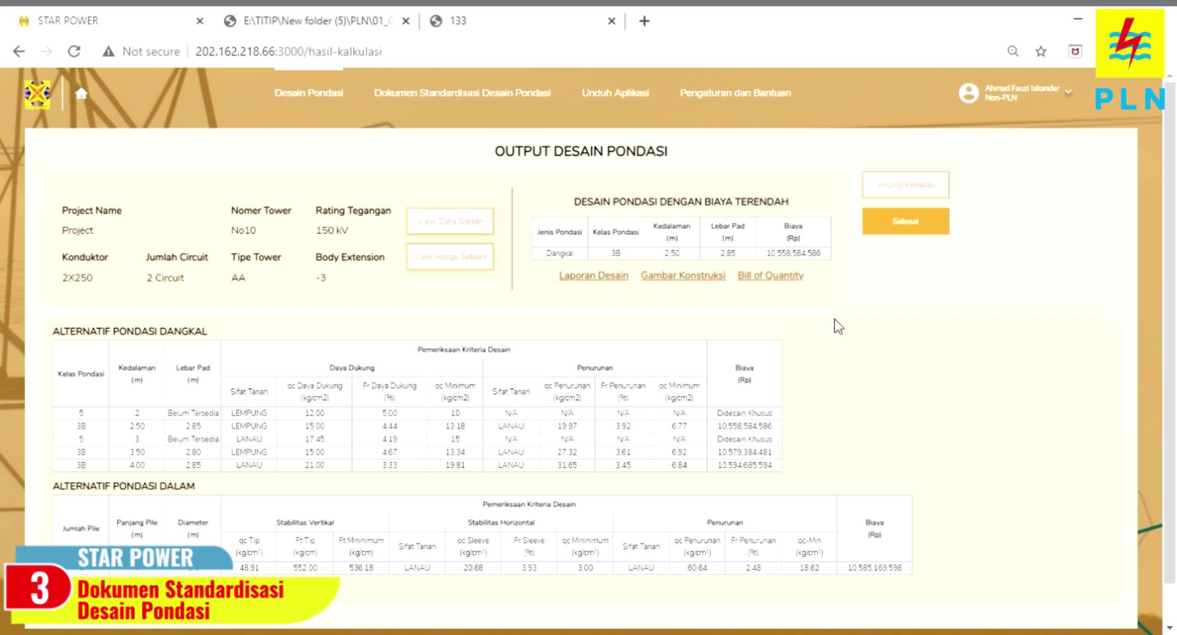
{"action": "left_click", "coordinate": [888, 190]}
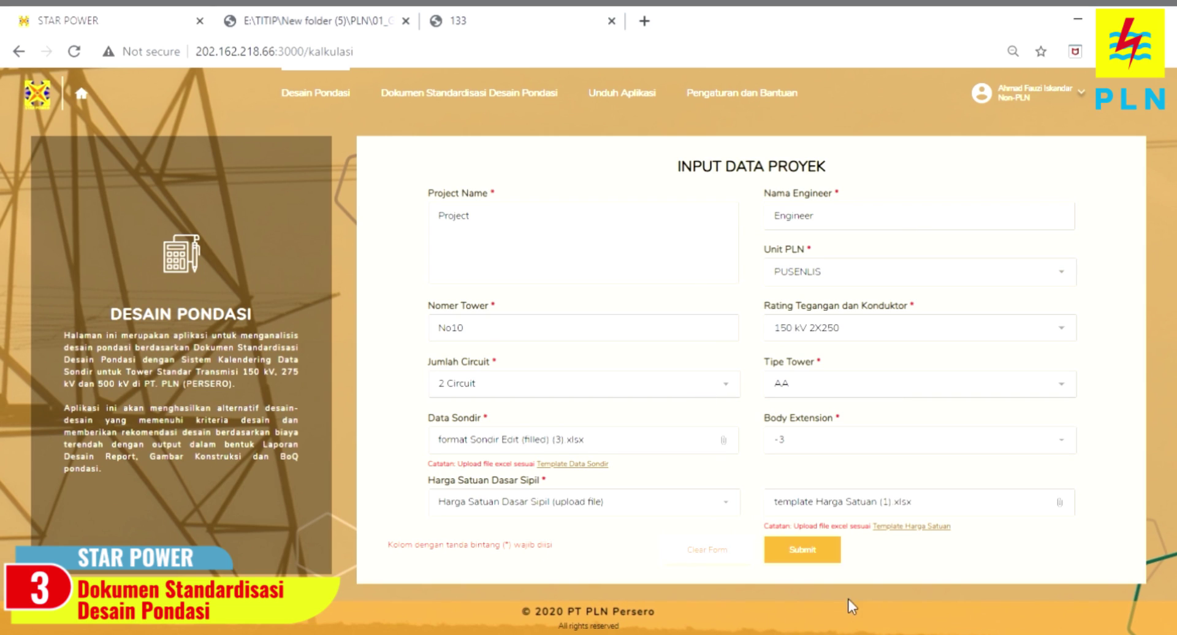
Resubmit the project input data to regenerate the foundation design output with the cheapest shallow class 3B option.
{"action": "left_click", "coordinate": [808, 554]}
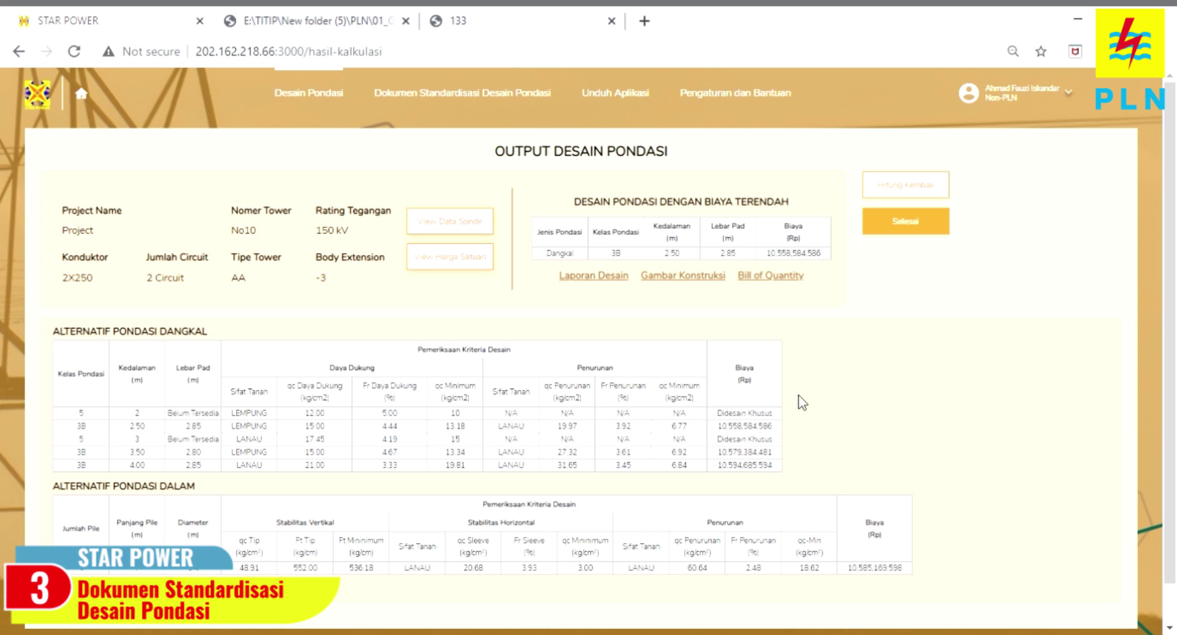
Finish the foundation design session with Selesai and confirm the exit prompt with OK.
{"action": "left_click", "coordinate": [923, 237]}
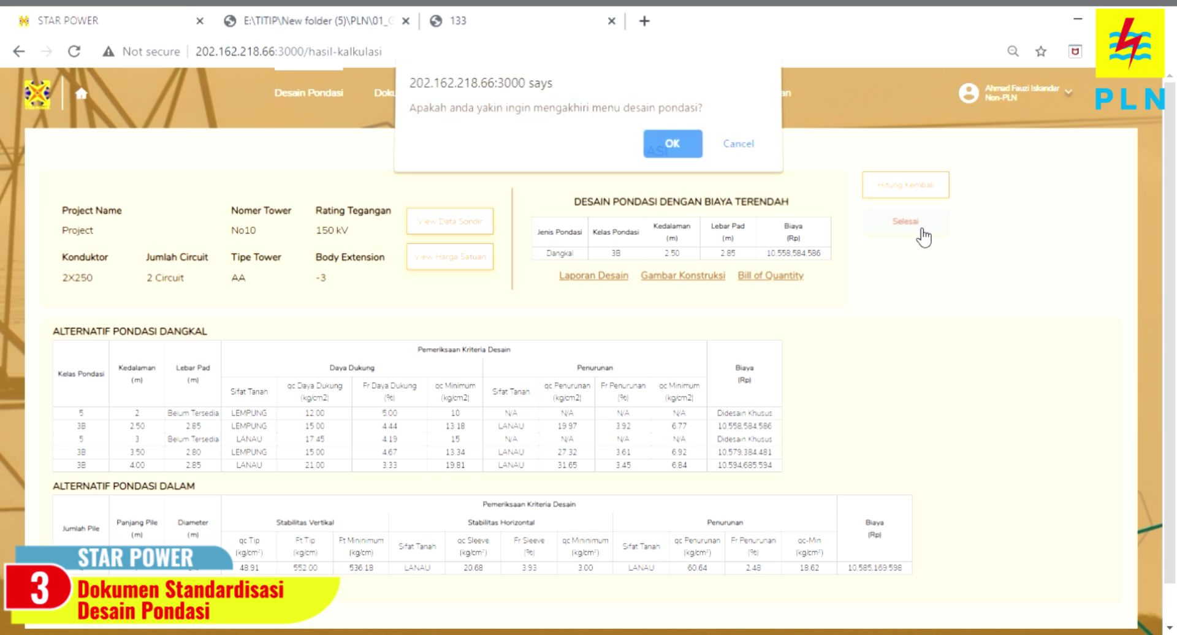
{"action": "left_click", "coordinate": [678, 154]}
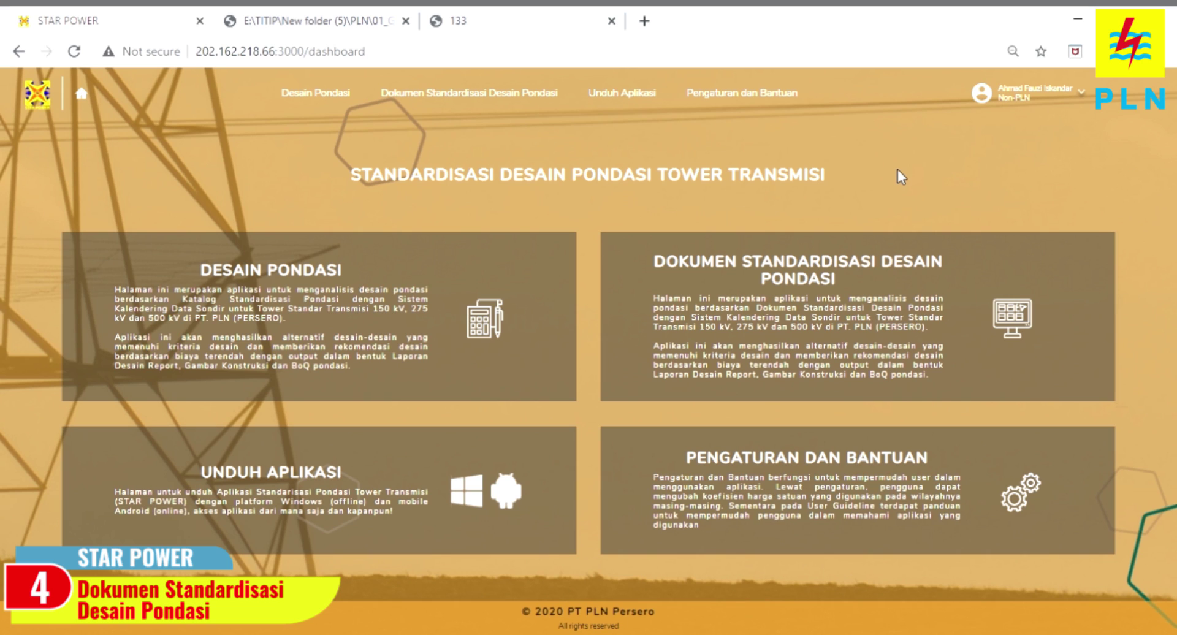
{"action": "mouse_move", "coordinate": [937, 249]}
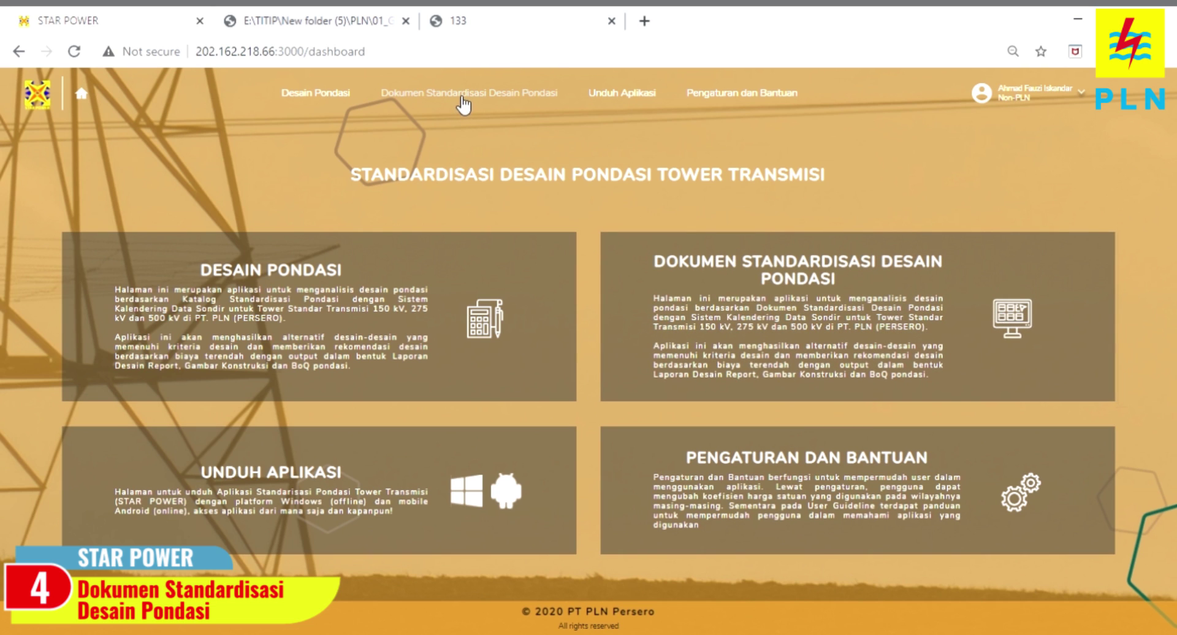
Open the standard-document catalog and browse Pondasi Dangkal > Buku II to the 150kV - 2x250 documents.
{"action": "mouse_move", "coordinate": [1033, 364]}
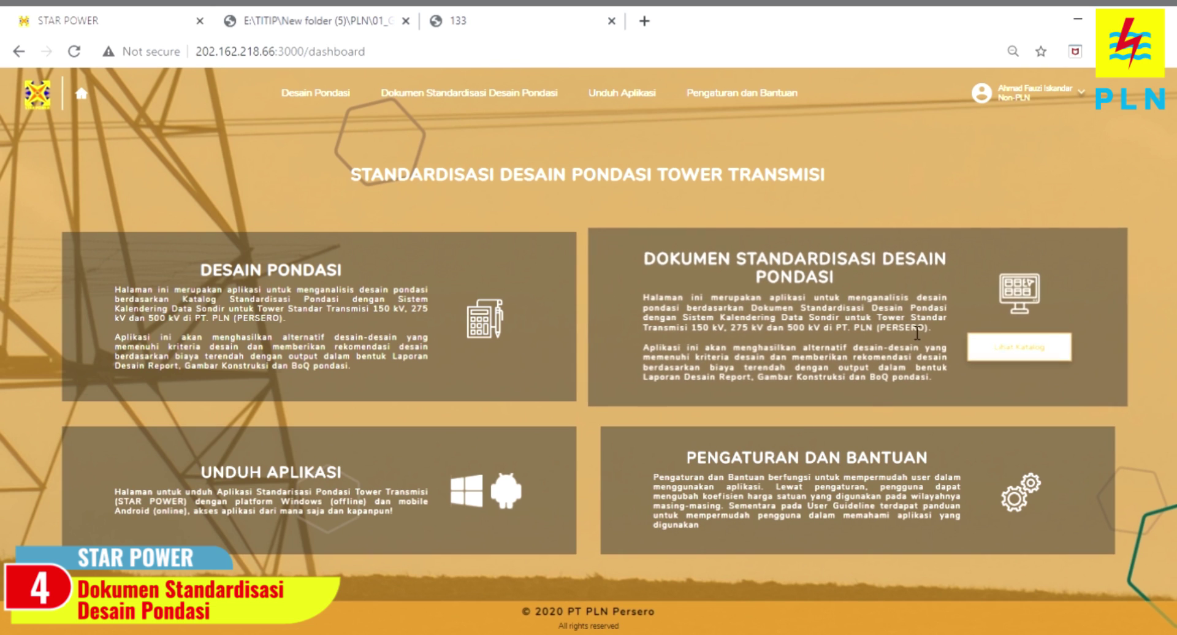
{"action": "left_click", "coordinate": [1030, 355]}
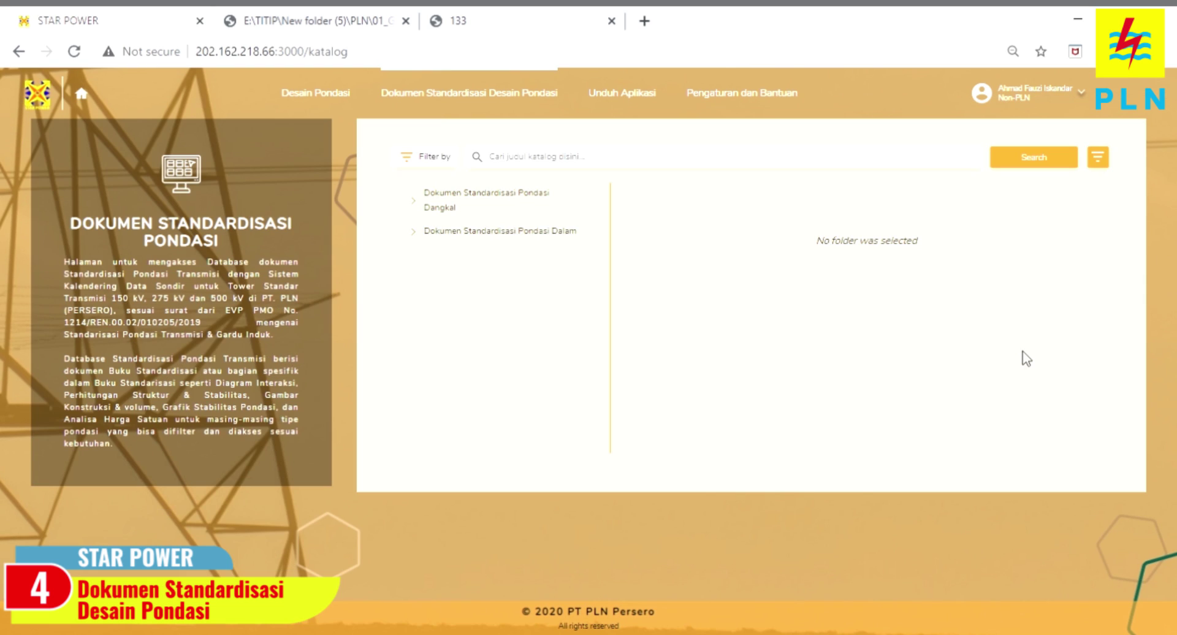
{"action": "left_click", "coordinate": [471, 201]}
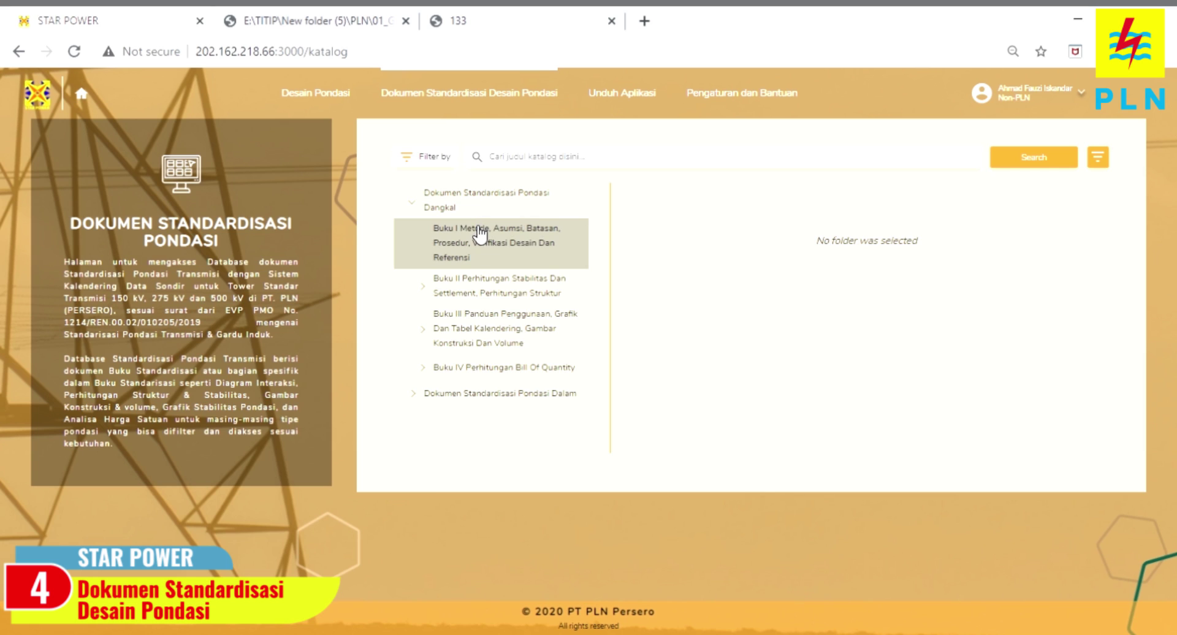
{"action": "left_click", "coordinate": [494, 257]}
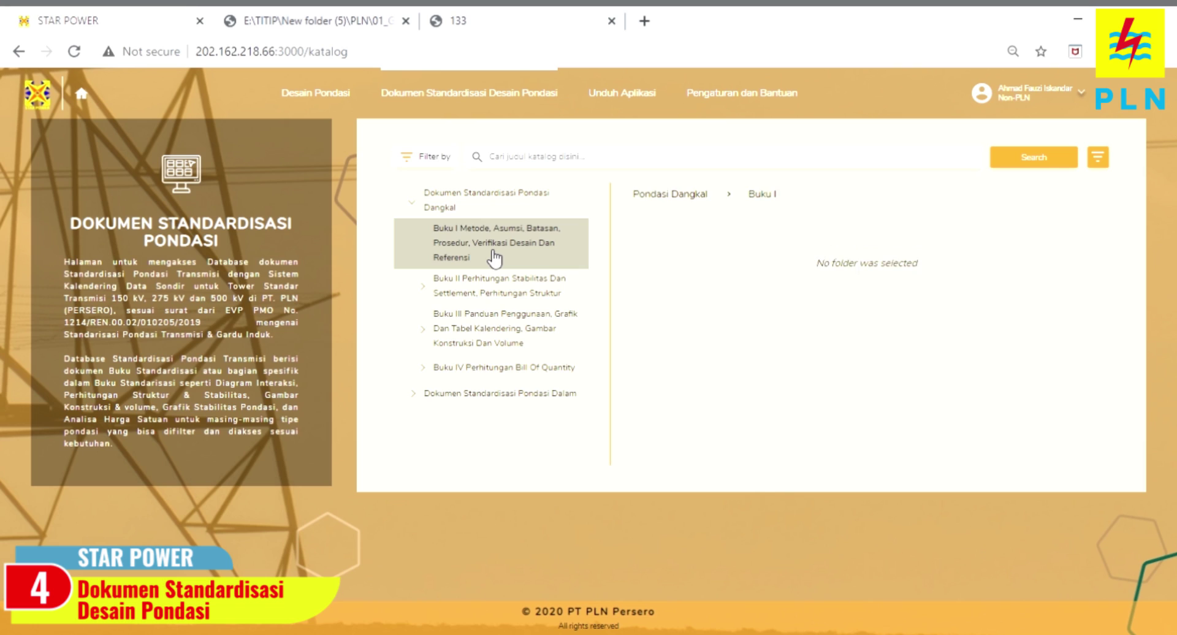
{"action": "left_click", "coordinate": [494, 285]}
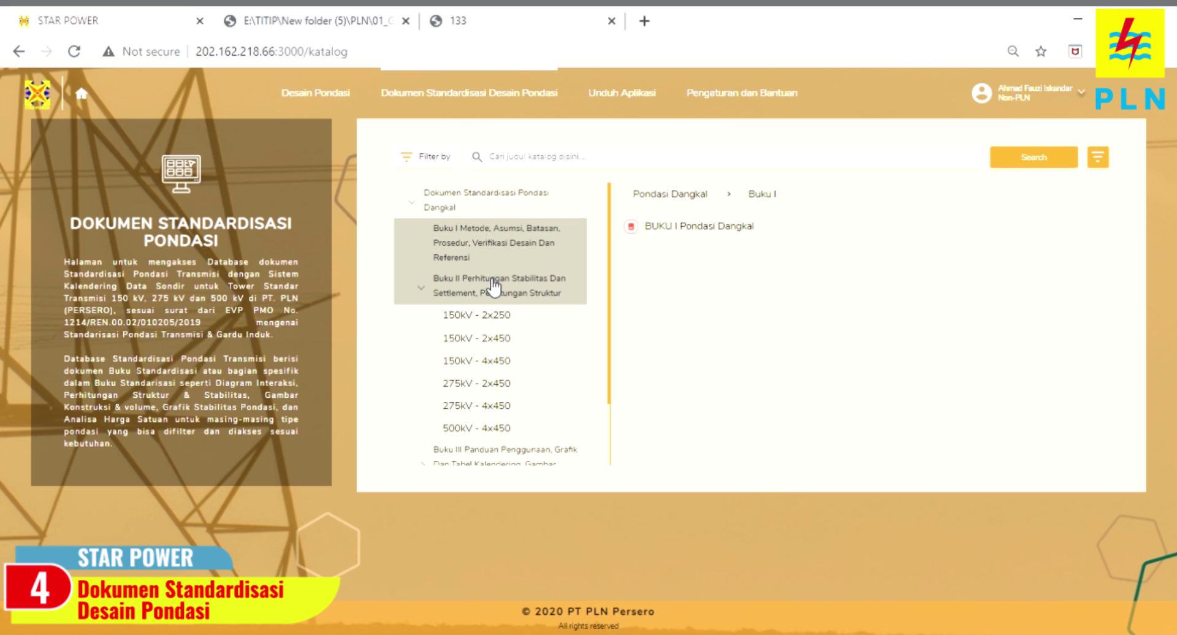
{"action": "left_click", "coordinate": [521, 317]}
Compare the 150kV - 2x450 folder, return to 2x250, then collapse Buku II and expand Pondasi Dalam.
{"action": "scroll", "coordinate": [528, 322], "scroll_direction": "down", "scroll_amount": 1}
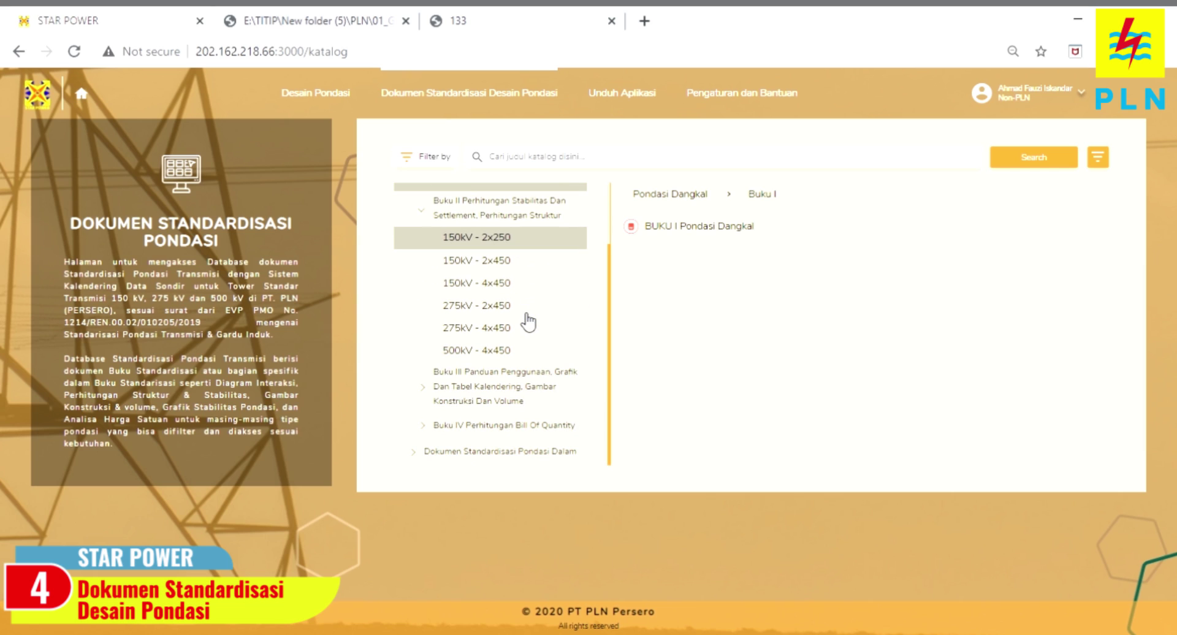
{"action": "left_click", "coordinate": [502, 263]}
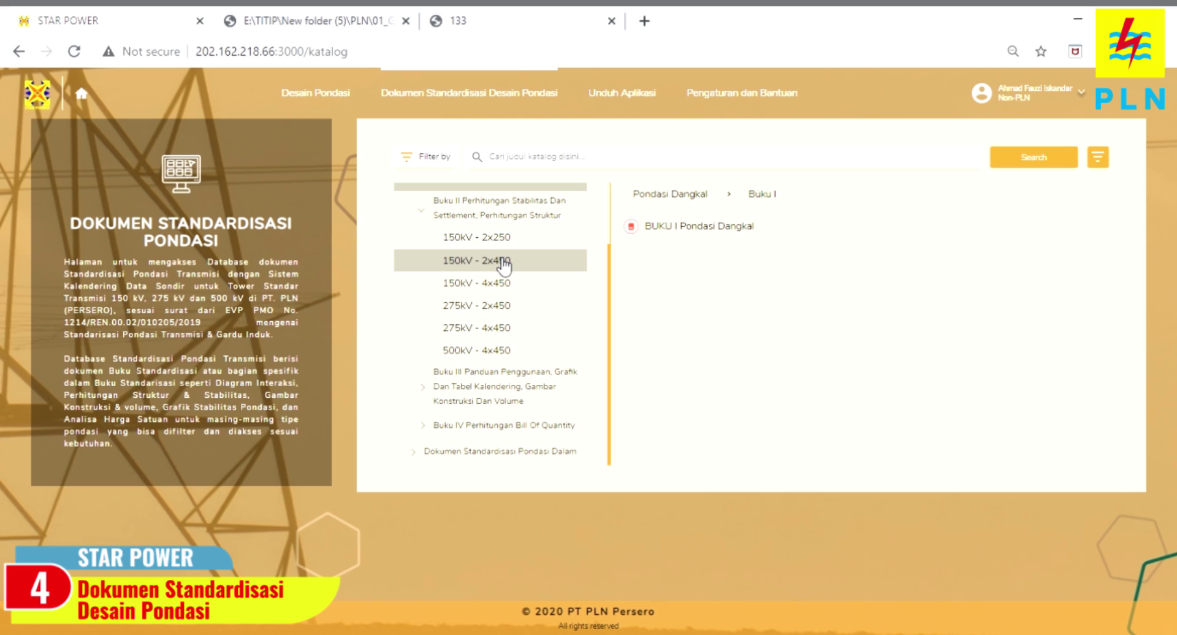
{"action": "left_click", "coordinate": [502, 243]}
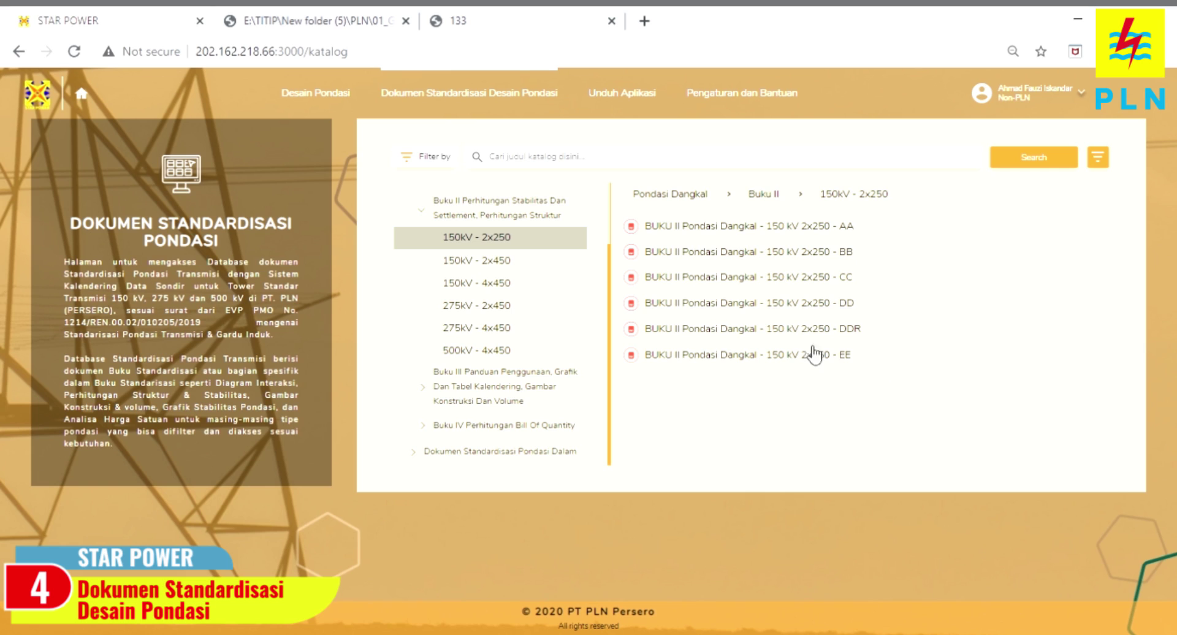
{"action": "left_click", "coordinate": [535, 221]}
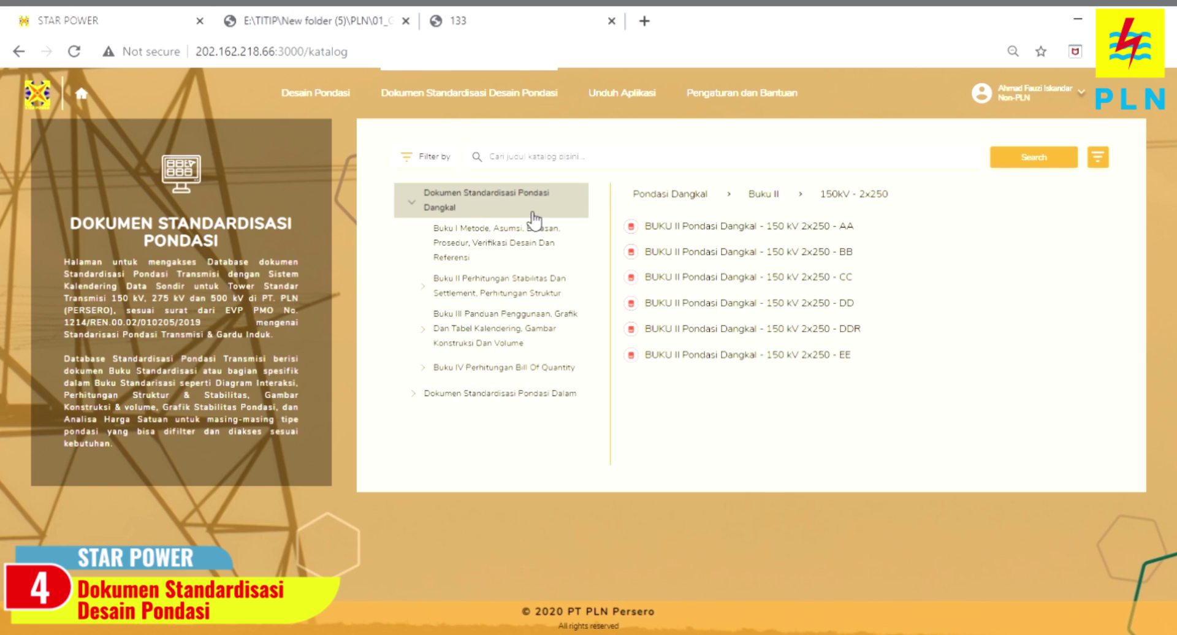
{"action": "left_click", "coordinate": [472, 394]}
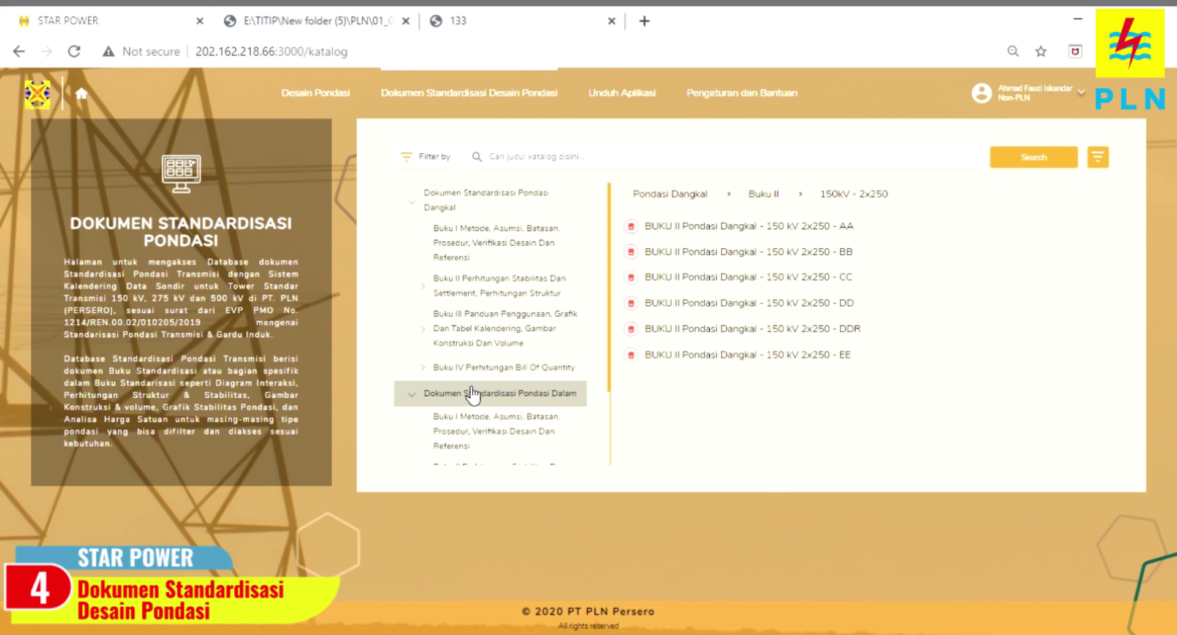
{"action": "scroll", "coordinate": [472, 395], "scroll_direction": "down", "scroll_amount": 3}
{"action": "scroll", "coordinate": [472, 396], "scroll_direction": "up", "scroll_amount": 3}
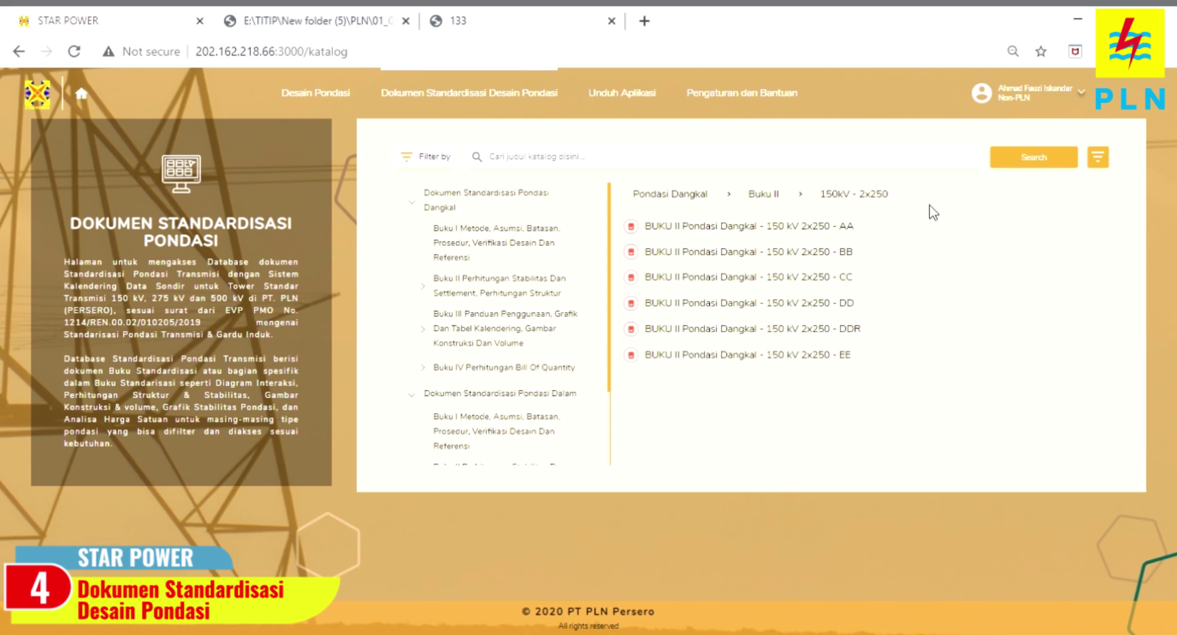
Switch the catalog to a table of all 1,859 documents and open the Filter Spesifik options.
{"action": "left_click", "coordinate": [1098, 164]}
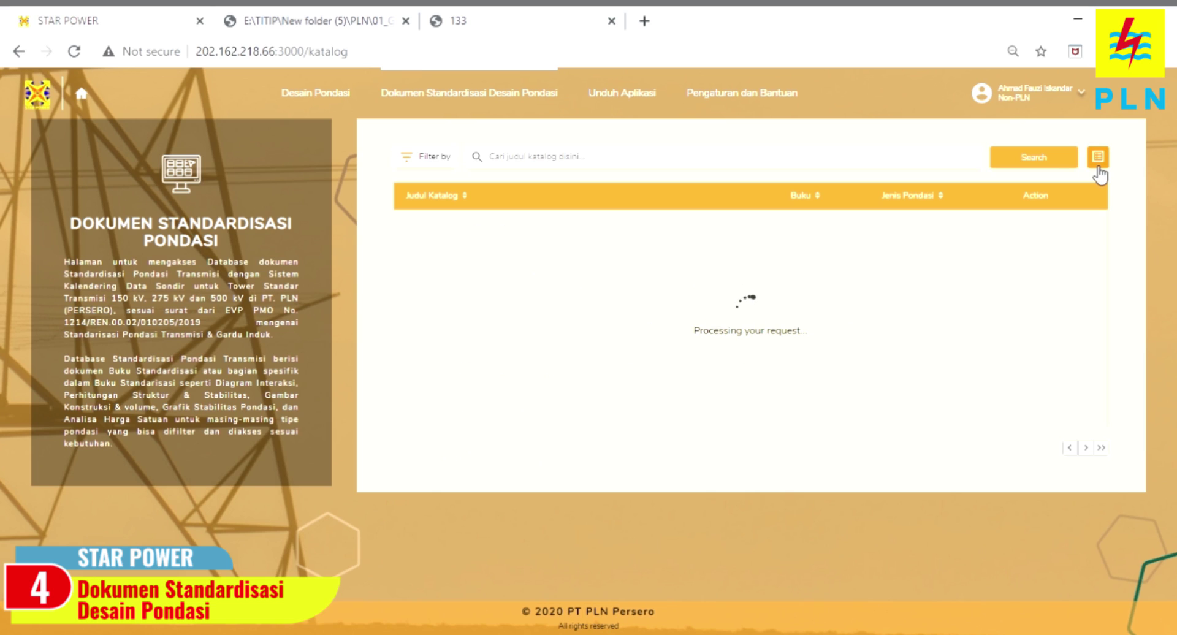
{"action": "mouse_move", "coordinate": [773, 276]}
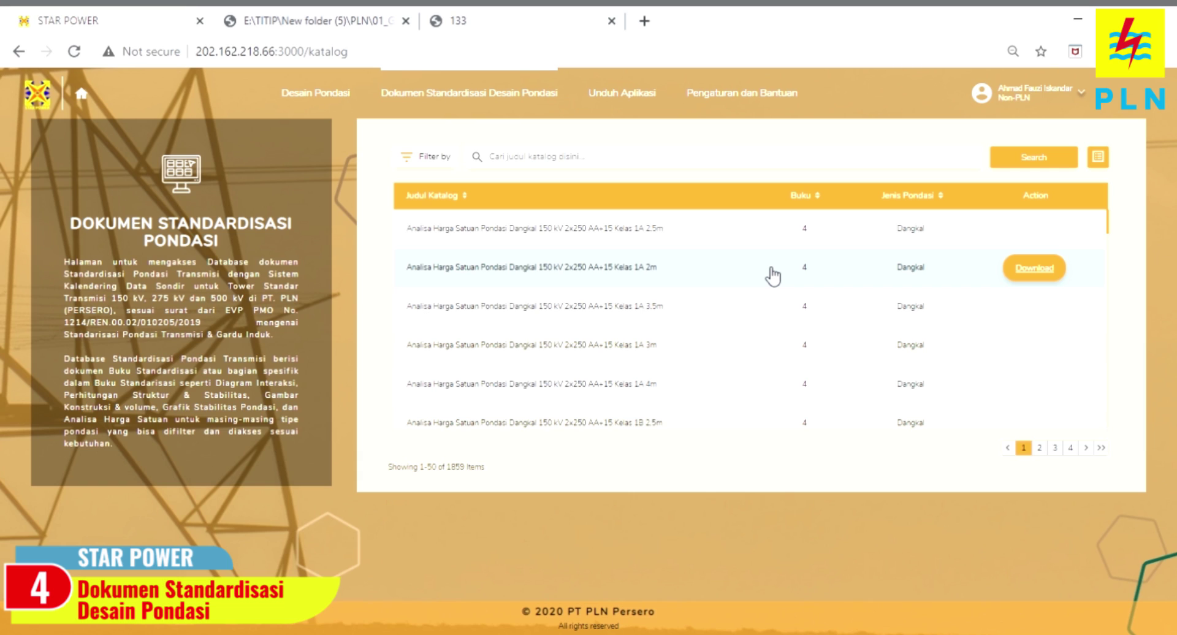
{"action": "left_click", "coordinate": [441, 161]}
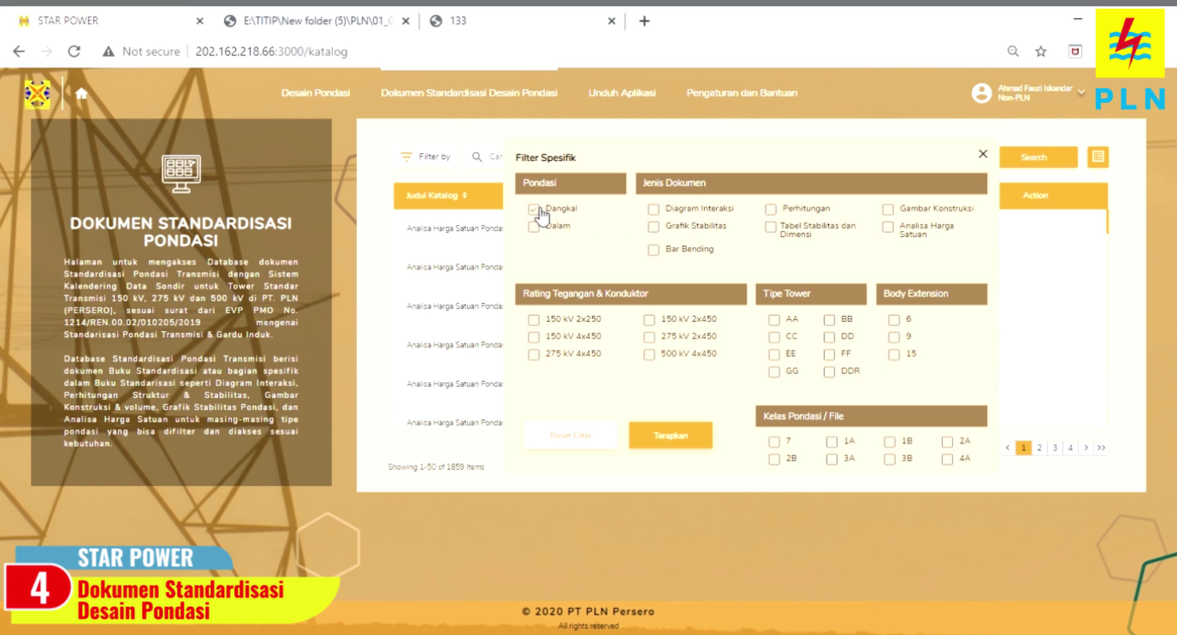
Filter the catalog to Bar Bending documents for 150 kV 2x450, then reset and reapply the filters.
{"action": "left_click", "coordinate": [655, 249]}
{"action": "left_click", "coordinate": [650, 320]}
{"action": "left_click", "coordinate": [674, 437]}
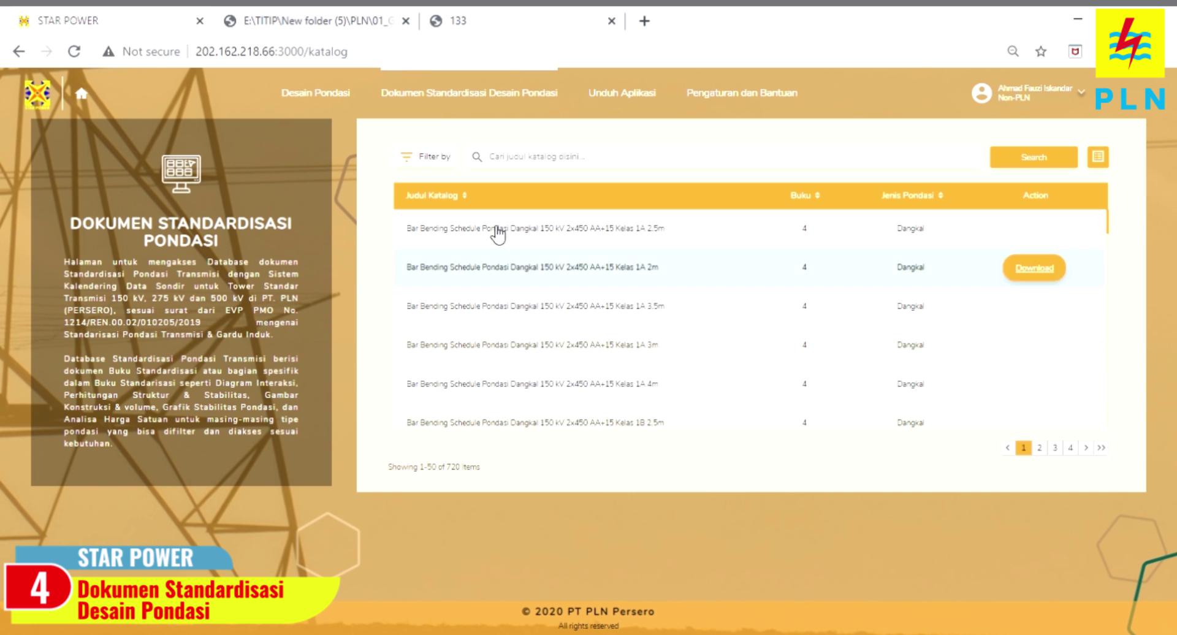
{"action": "left_click", "coordinate": [440, 158]}
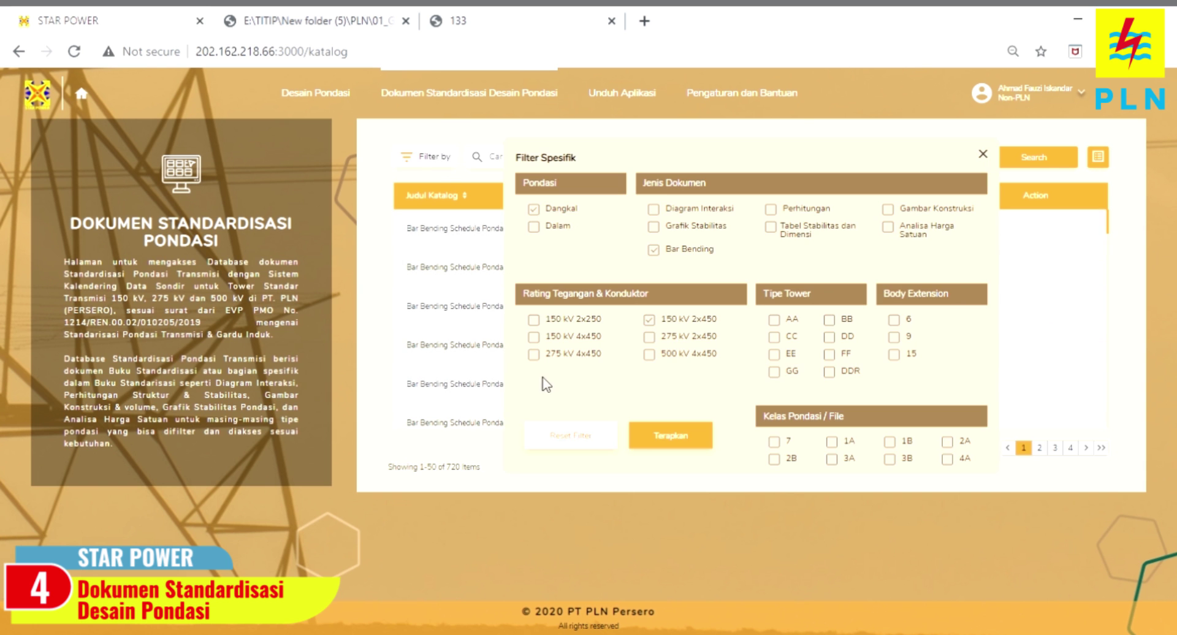
{"action": "left_click", "coordinate": [599, 450]}
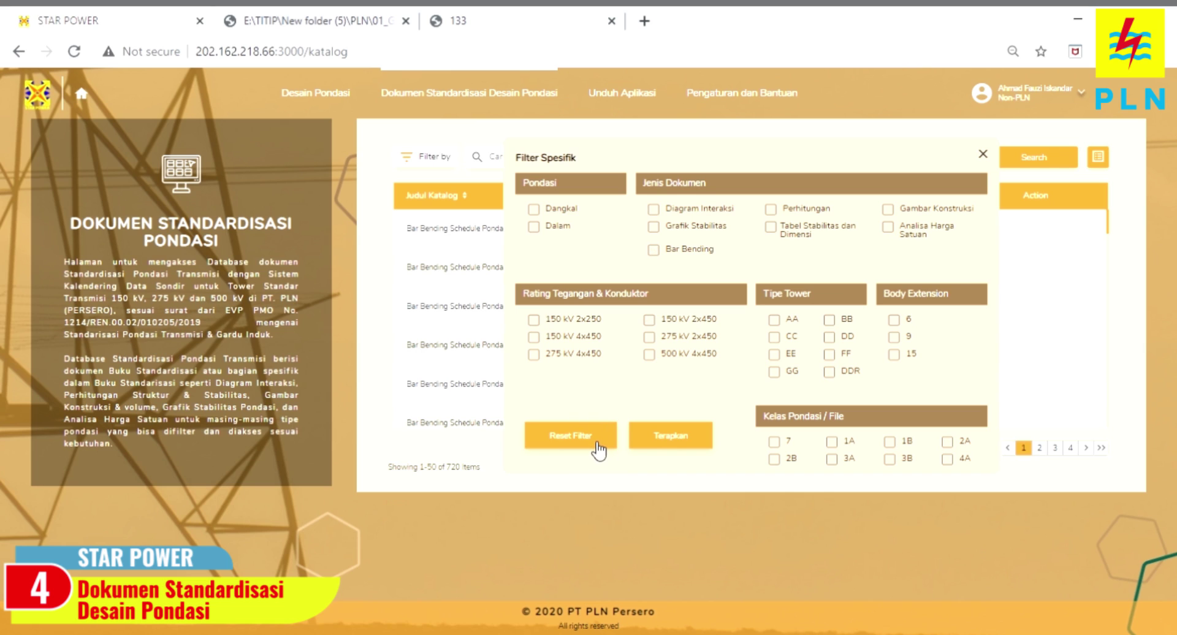
{"action": "left_click", "coordinate": [670, 436]}
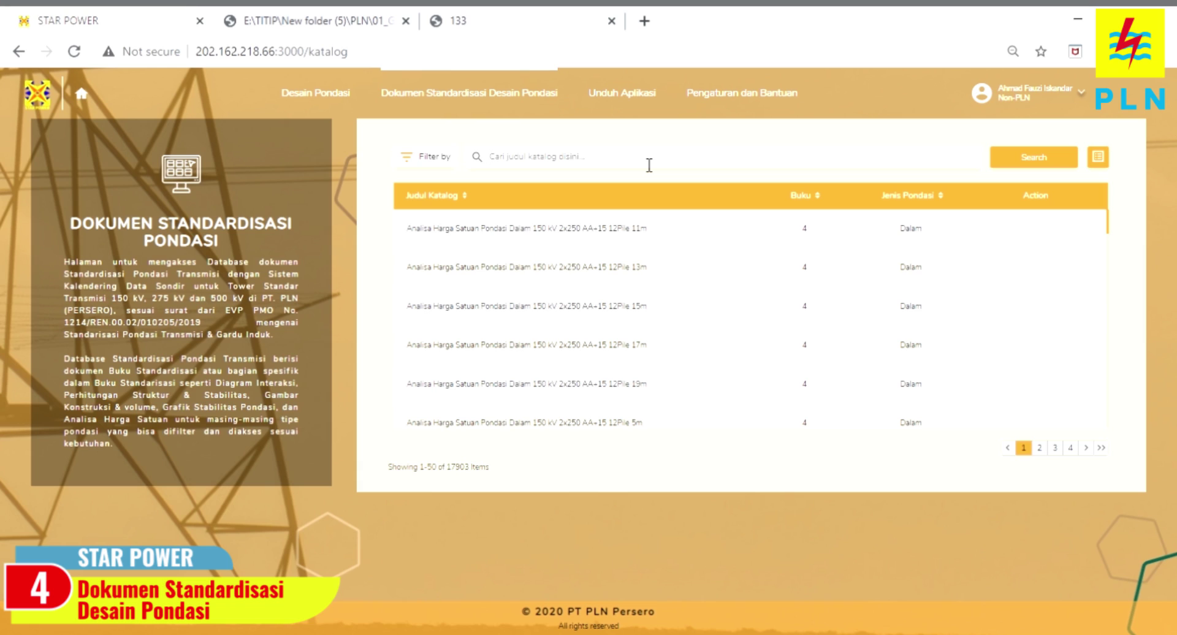
Search the catalog for 'Bar Bending' and download the first Bar Bending Schedule as a PDF.
{"action": "type", "text": "Bar Bending"}
{"action": "left_click", "coordinate": [1043, 158]}
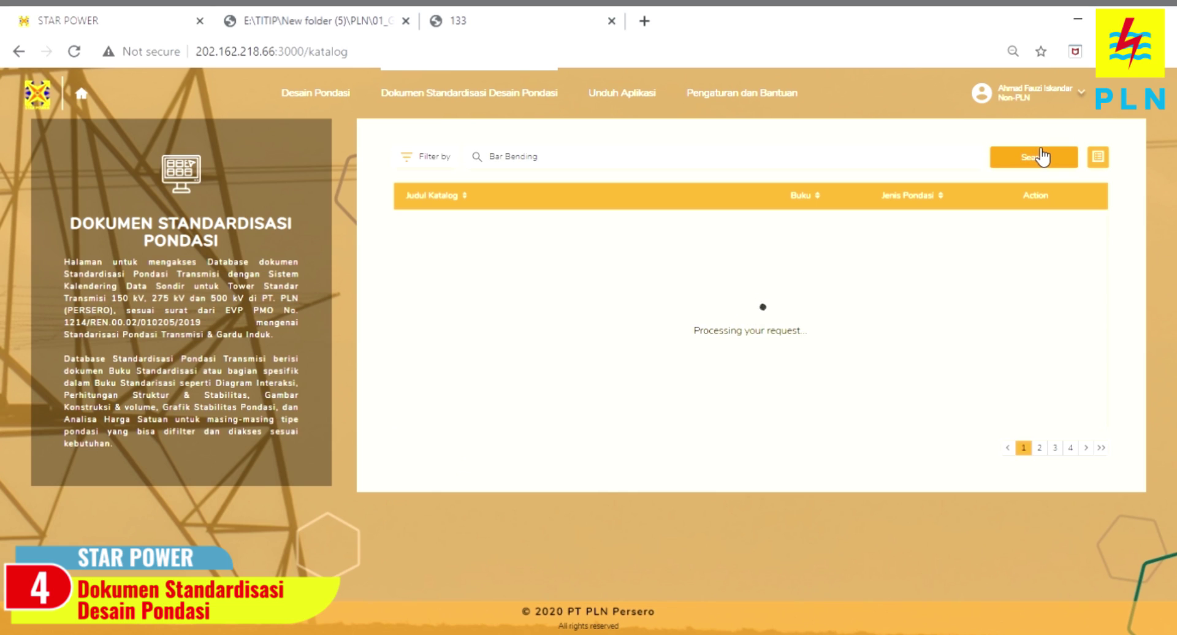
{"action": "mouse_move", "coordinate": [722, 242]}
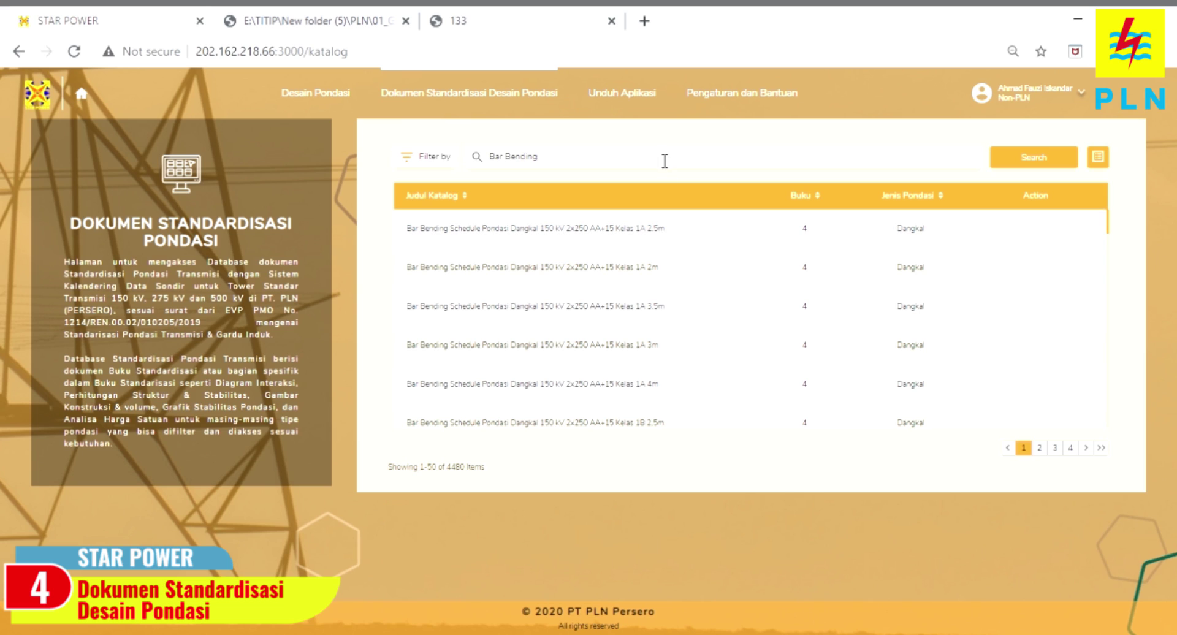
{"action": "mouse_move", "coordinate": [1024, 307]}
{"action": "mouse_move", "coordinate": [1042, 228]}
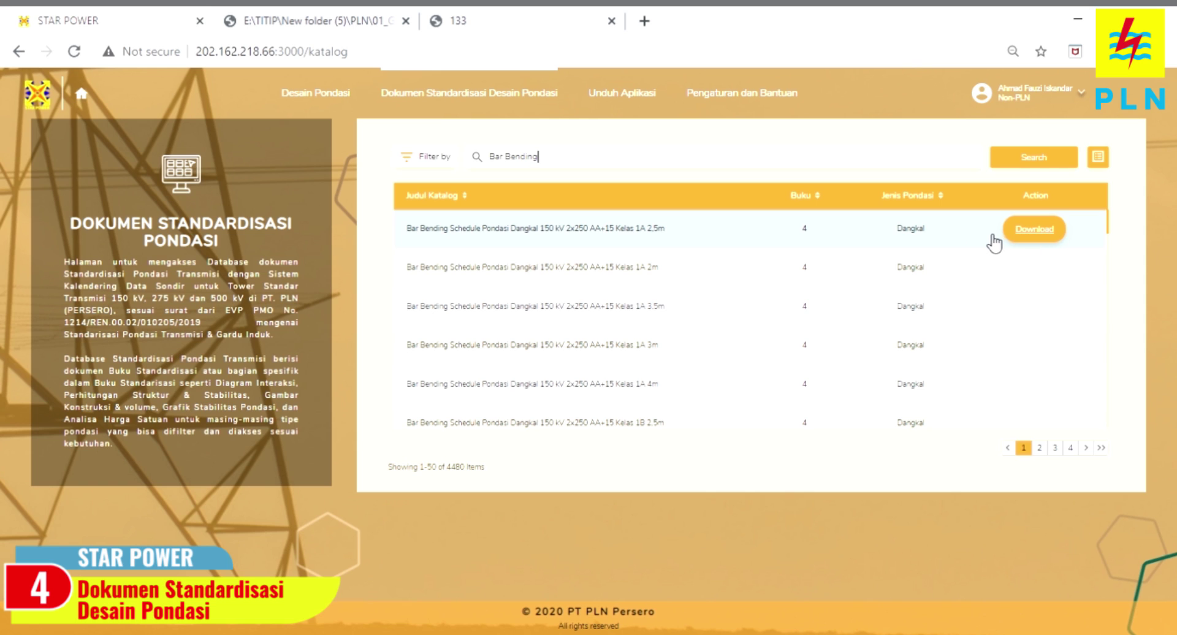
{"action": "left_click", "coordinate": [1054, 236]}
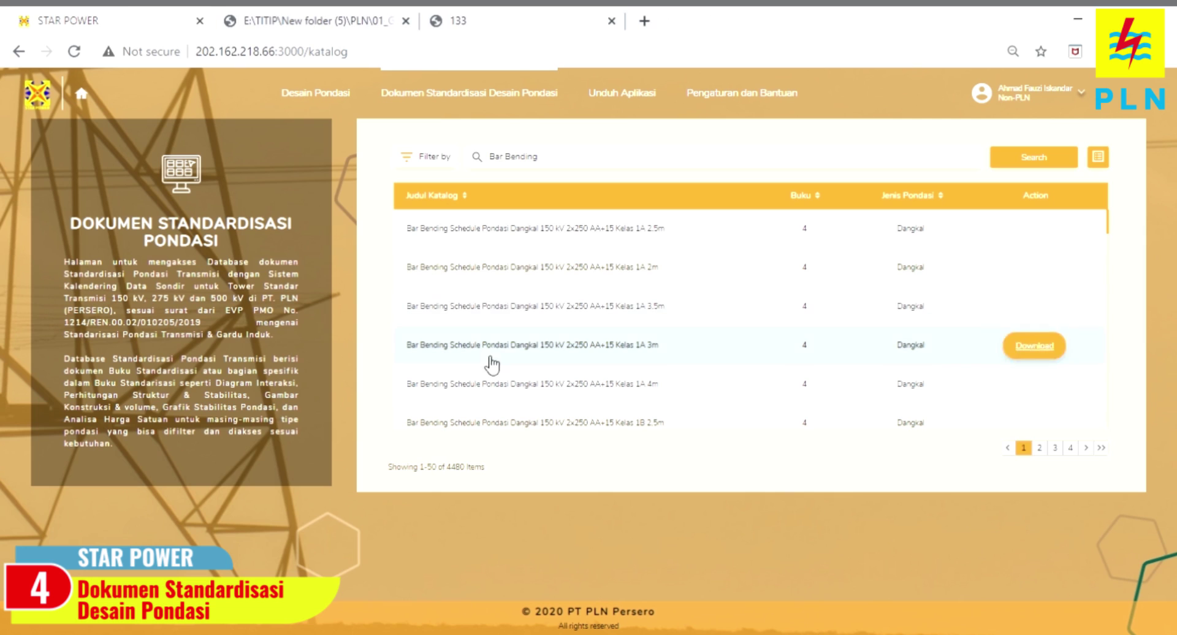
{"action": "left_click", "coordinate": [479, 235]}
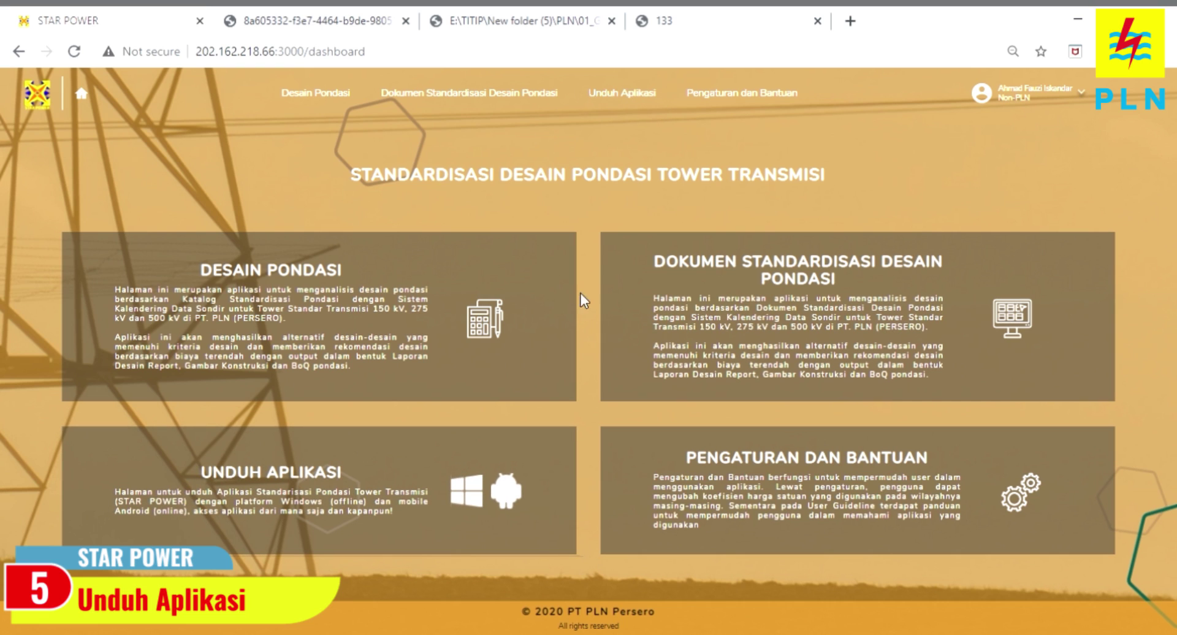
{"action": "mouse_move", "coordinate": [497, 526]}
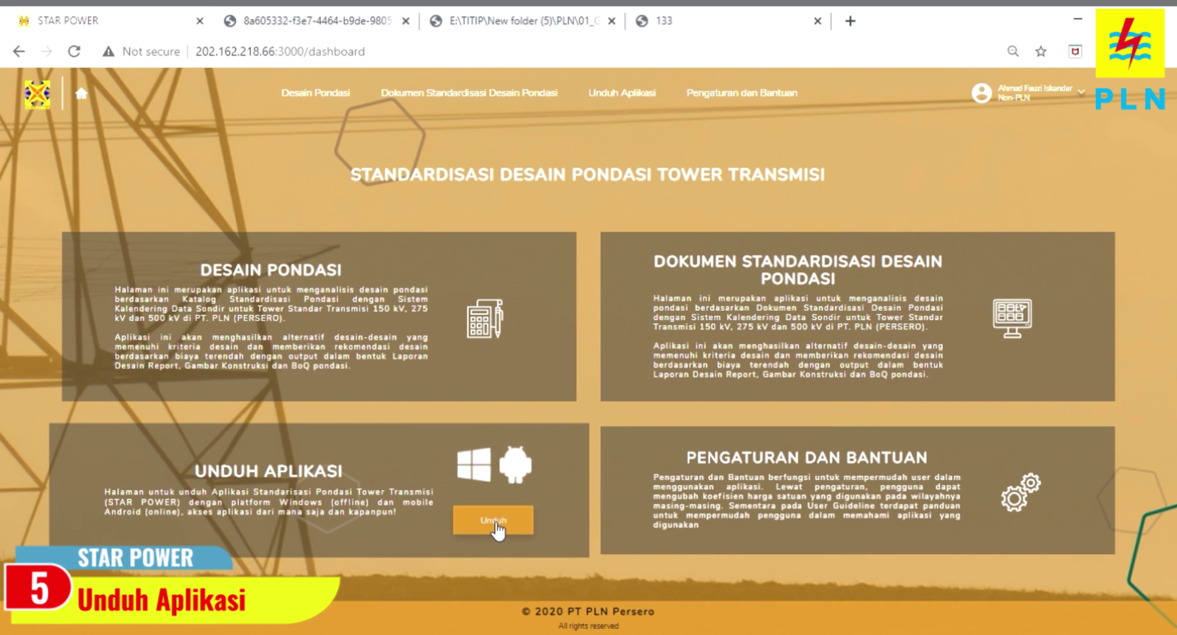
{"action": "left_click", "coordinate": [497, 526]}
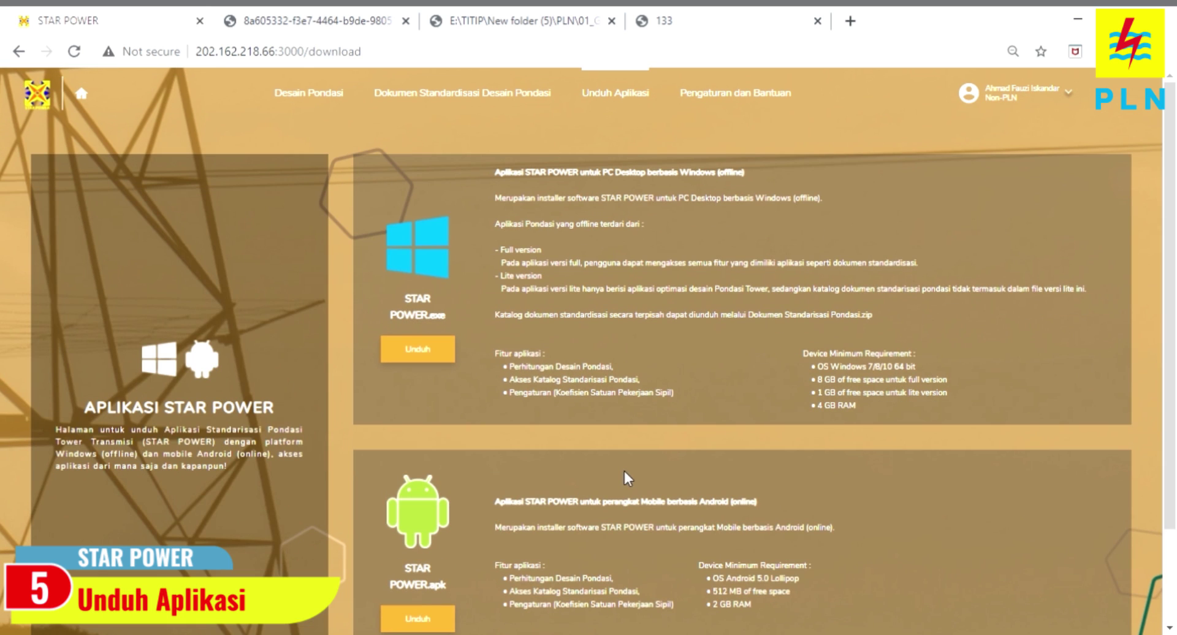
{"action": "scroll", "coordinate": [624, 472], "scroll_direction": "down", "scroll_amount": 2}
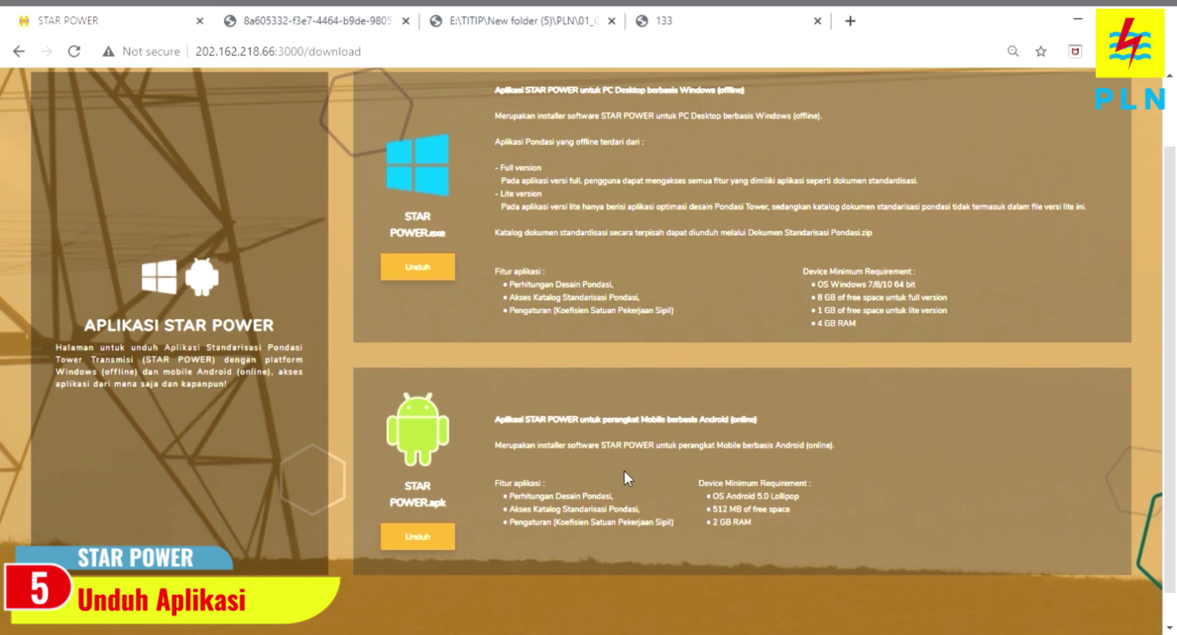
{"action": "scroll", "coordinate": [624, 472], "scroll_direction": "up", "scroll_amount": 1}
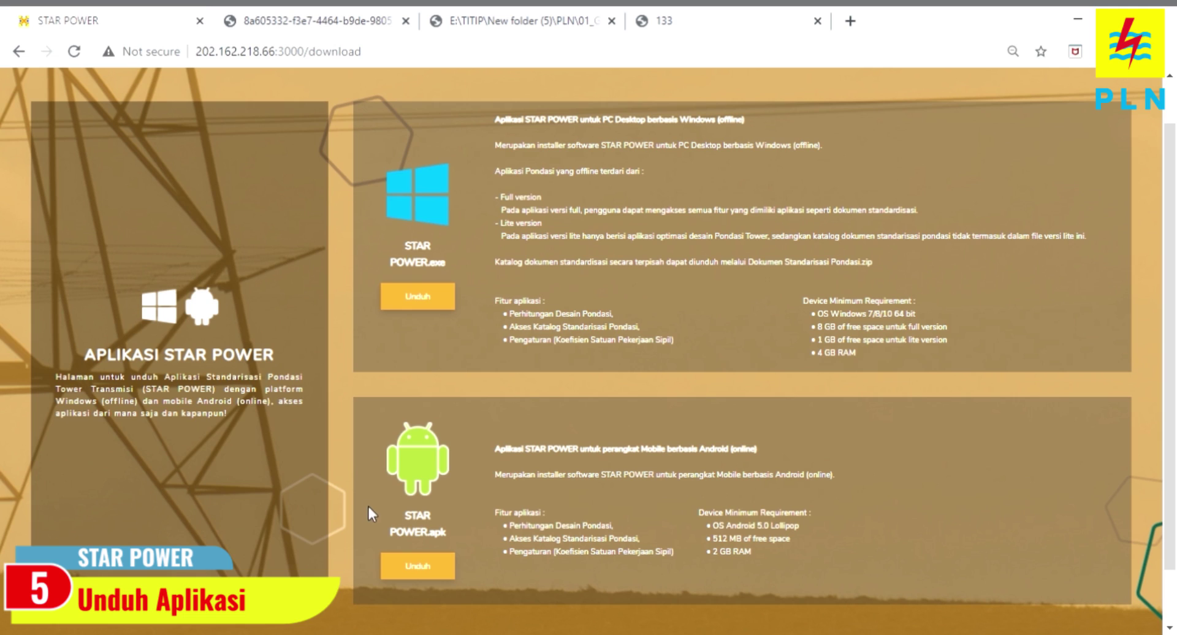
{"action": "left_click", "coordinate": [443, 307]}
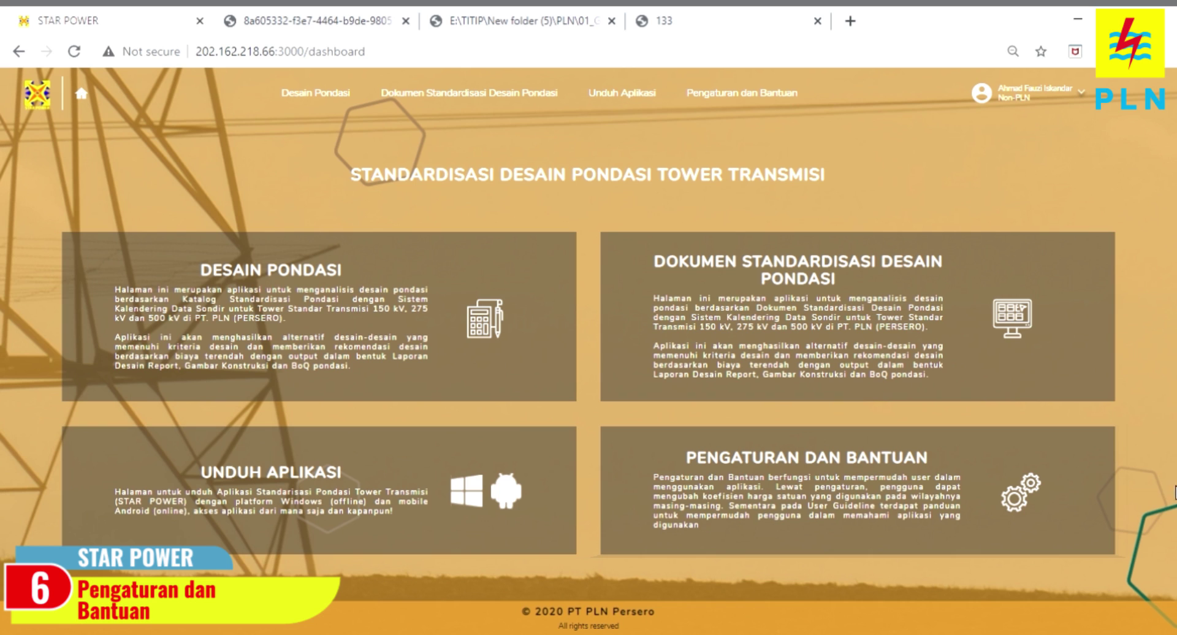
Change the Geometry And Bowplank Pekerja coefficient from 1000 to 0.1 and save the coefficient table.
{"action": "left_click", "coordinate": [1051, 525]}
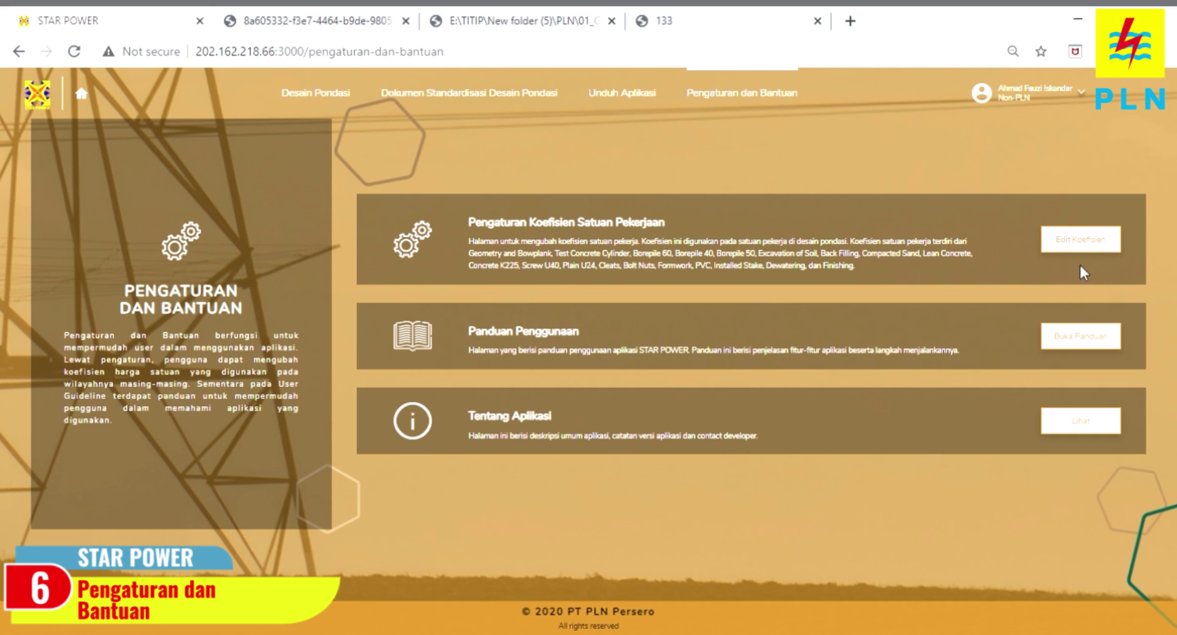
{"action": "left_click", "coordinate": [1080, 240]}
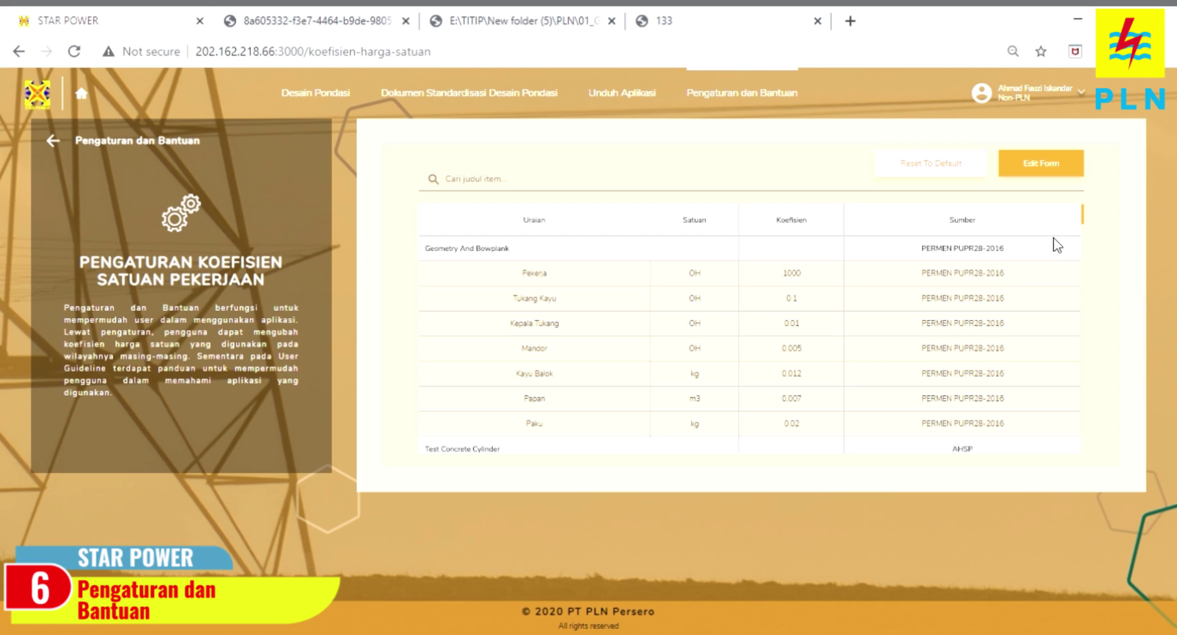
{"action": "left_click", "coordinate": [1059, 167]}
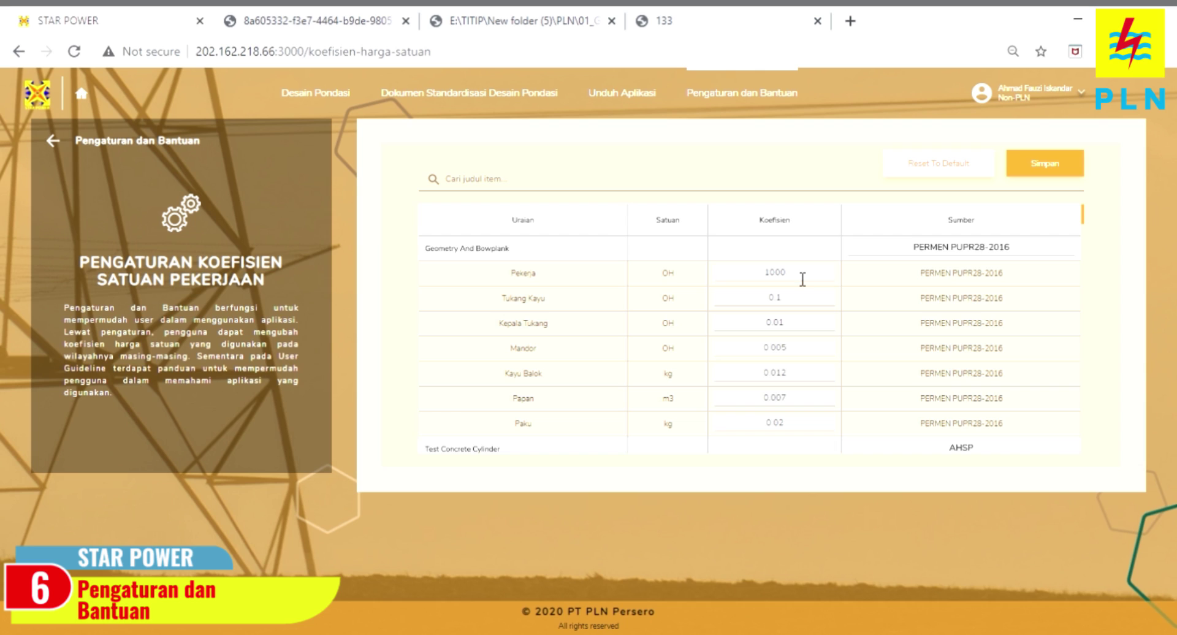
{"action": "key", "text": "BackSpace"}
{"action": "key", "text": "BackSpace"}
{"action": "key", "text": "BackSpace"}
{"action": "type", "text": ".1"}
{"action": "left_click", "coordinate": [1051, 173]}
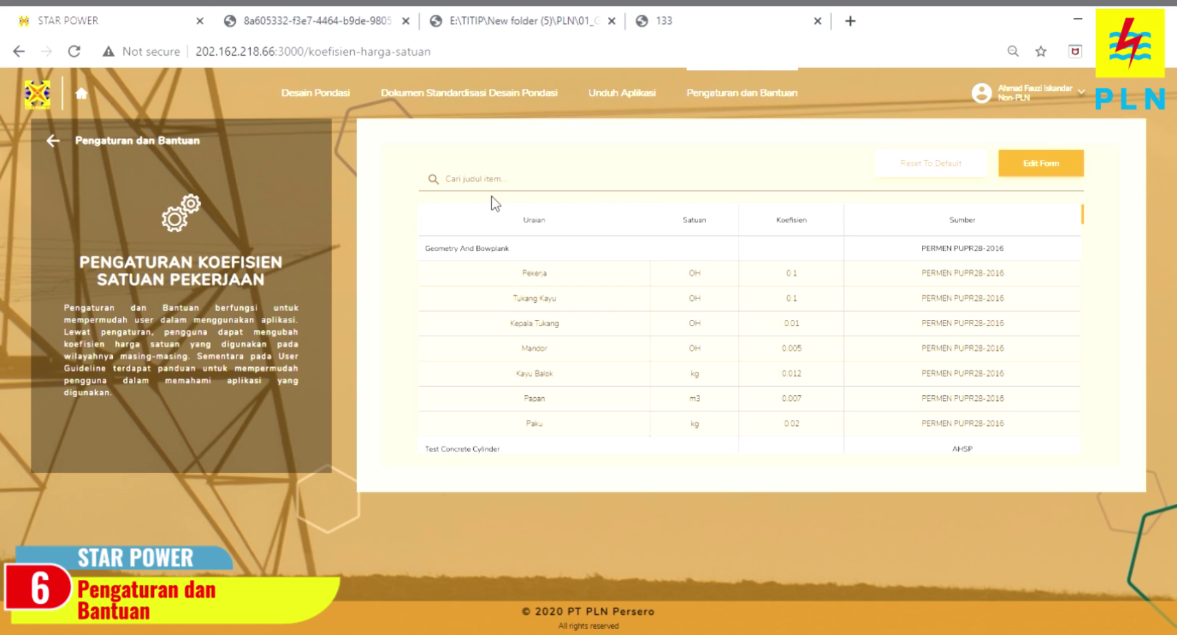
{"action": "left_click", "coordinate": [53, 141]}
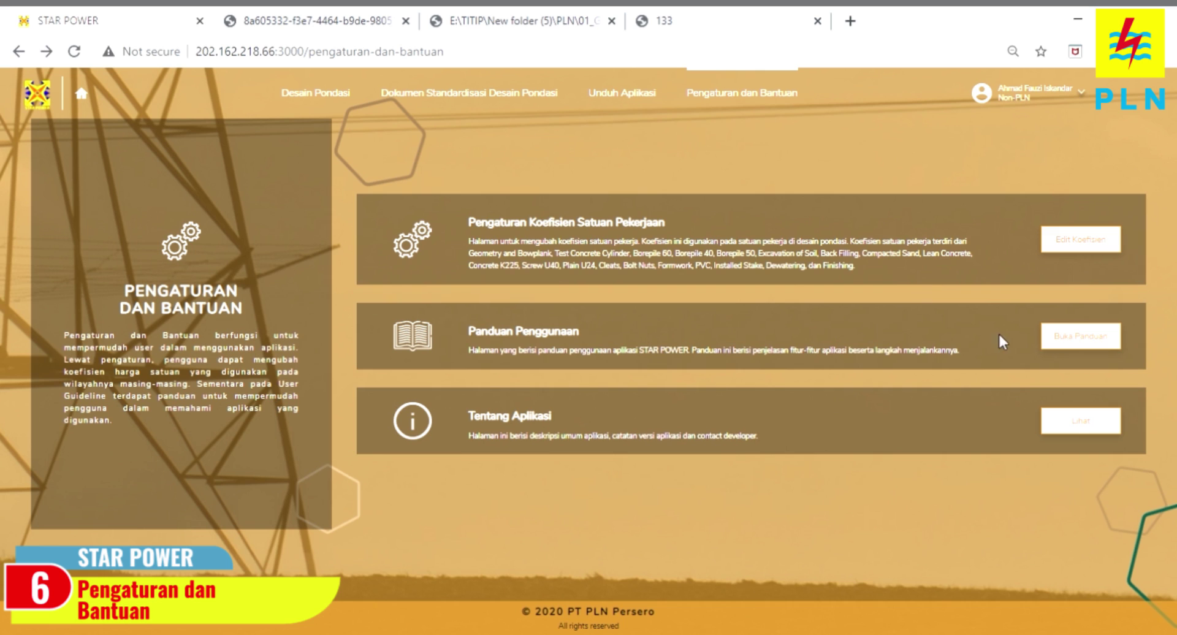
View the Buka Panduan user guide, then the Tentang Aplikasi page showing version 1.0.0.
{"action": "left_click", "coordinate": [1081, 336]}
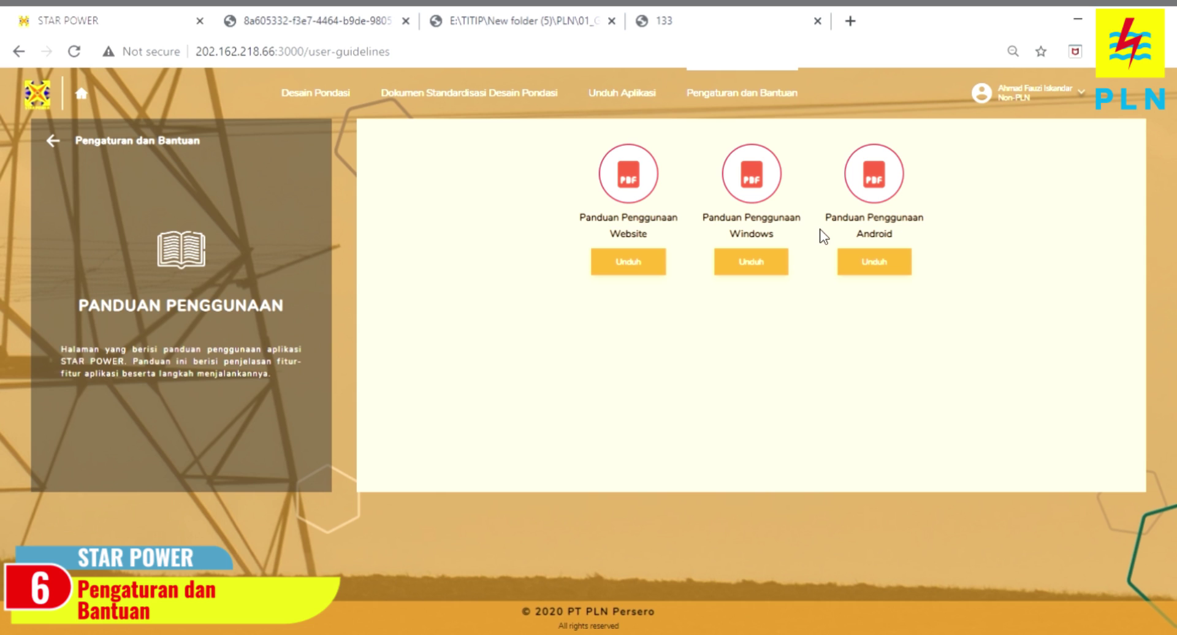
{"action": "left_click", "coordinate": [54, 142]}
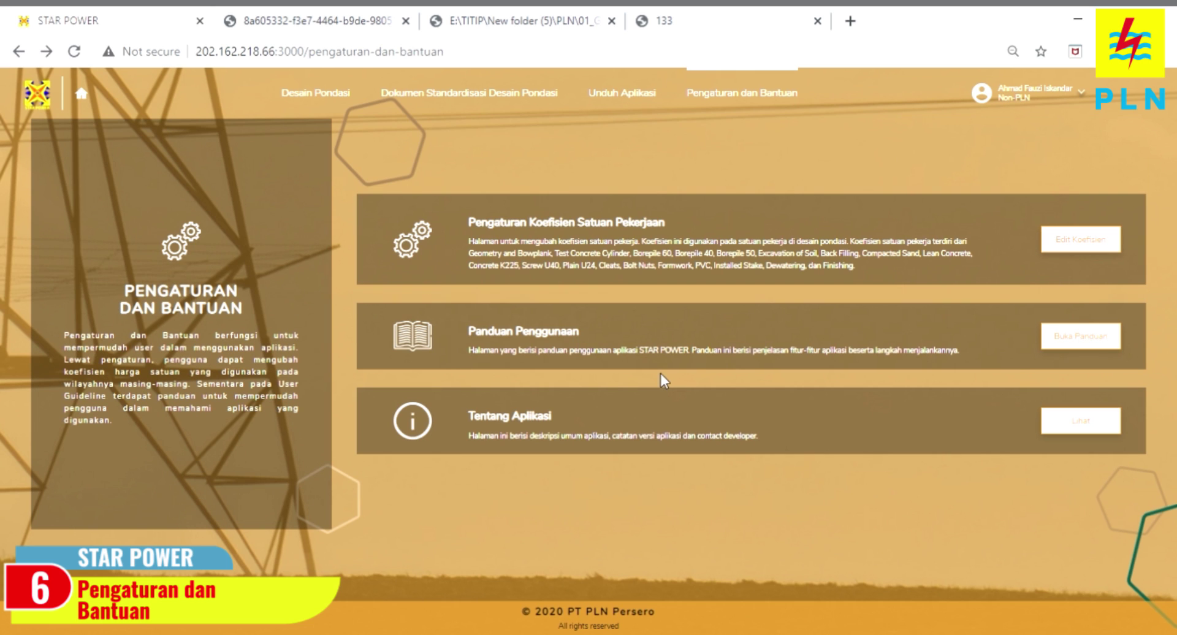
{"action": "left_click", "coordinate": [1081, 422]}
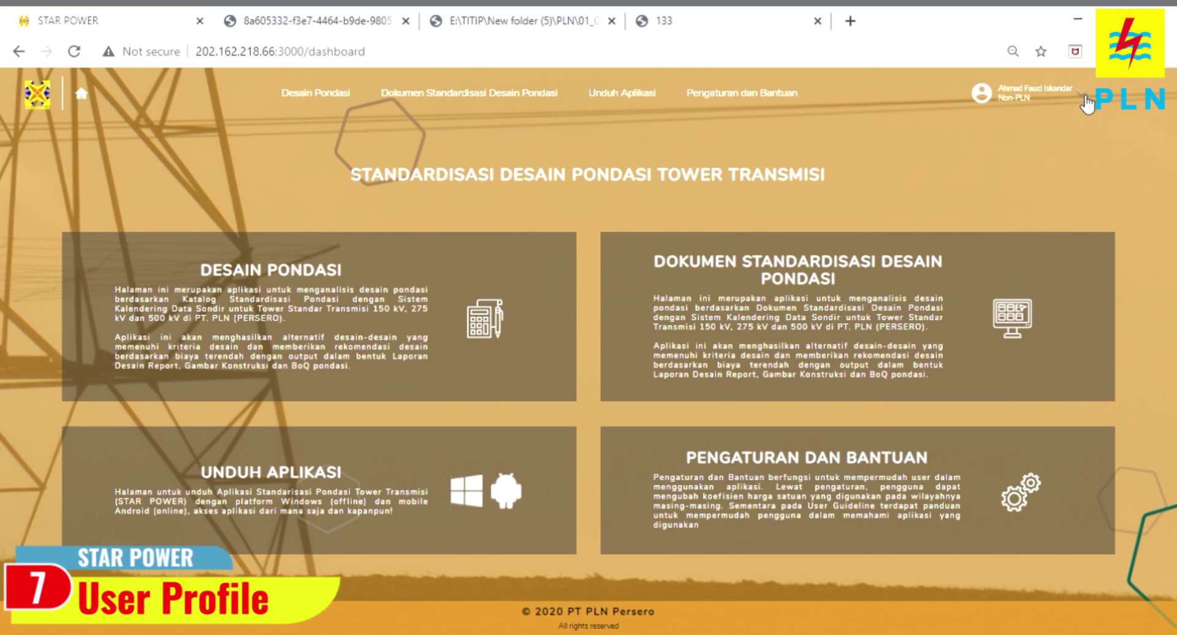
{"action": "left_click", "coordinate": [1083, 98]}
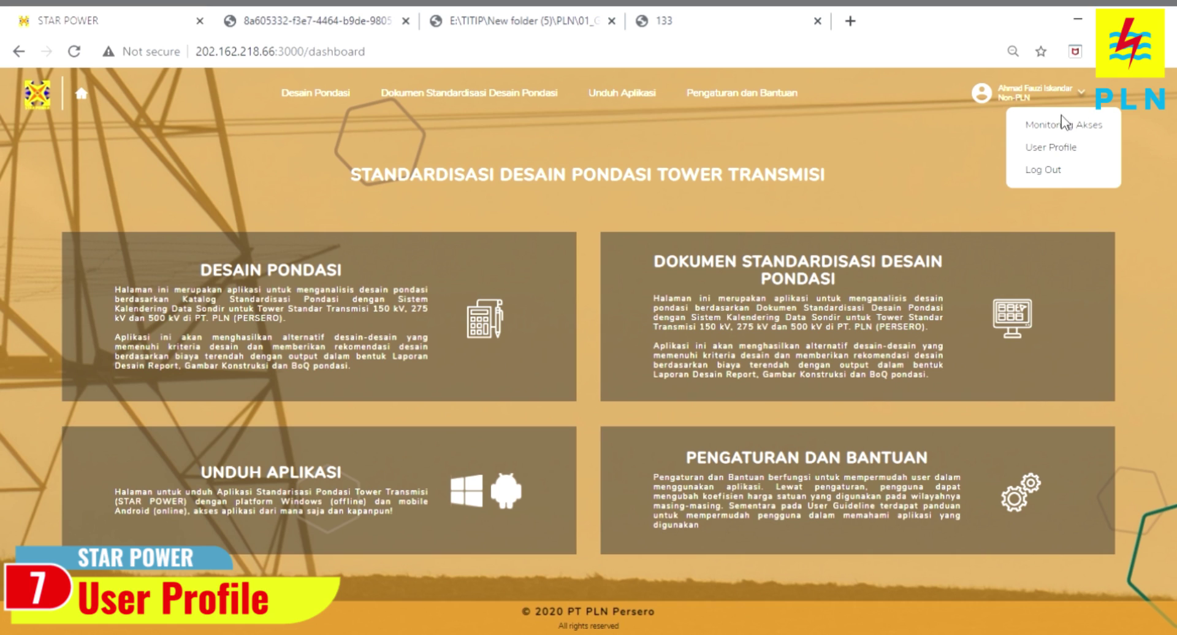
{"action": "left_click", "coordinate": [1047, 158]}
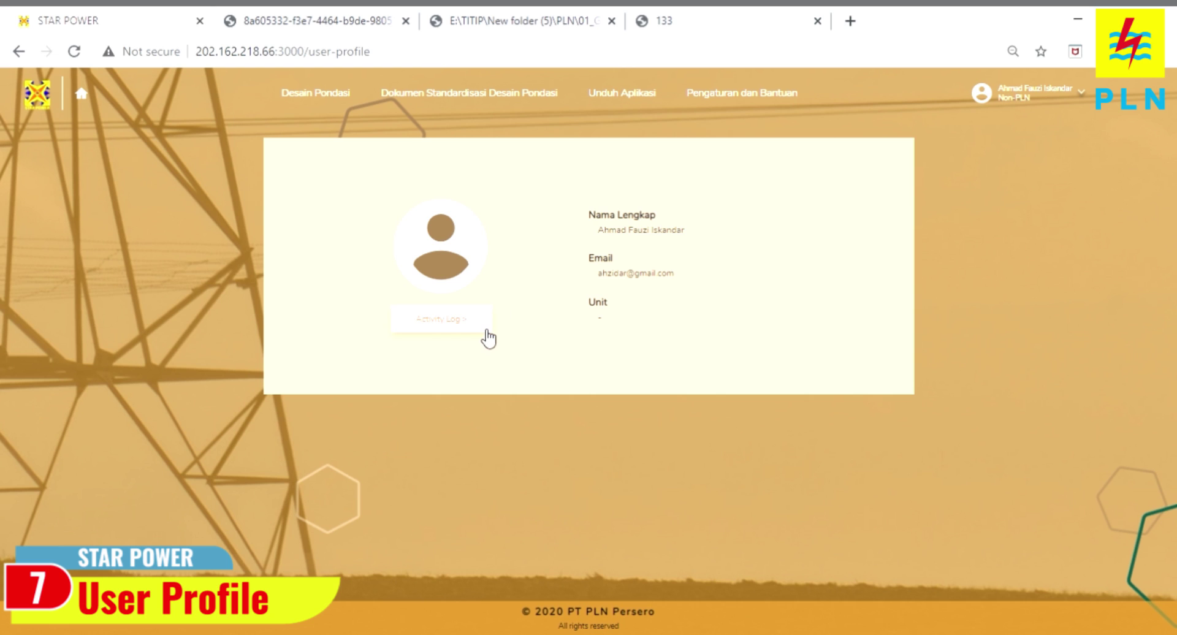
{"action": "left_click", "coordinate": [445, 333]}
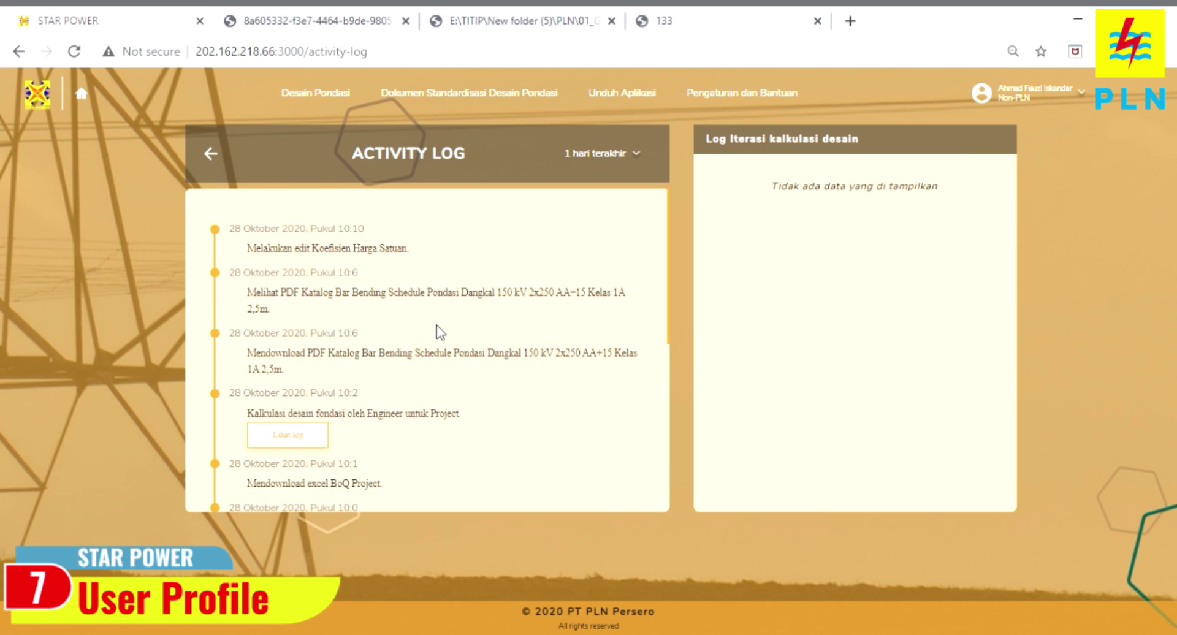
{"action": "scroll", "coordinate": [437, 326], "scroll_direction": "down", "scroll_amount": 1}
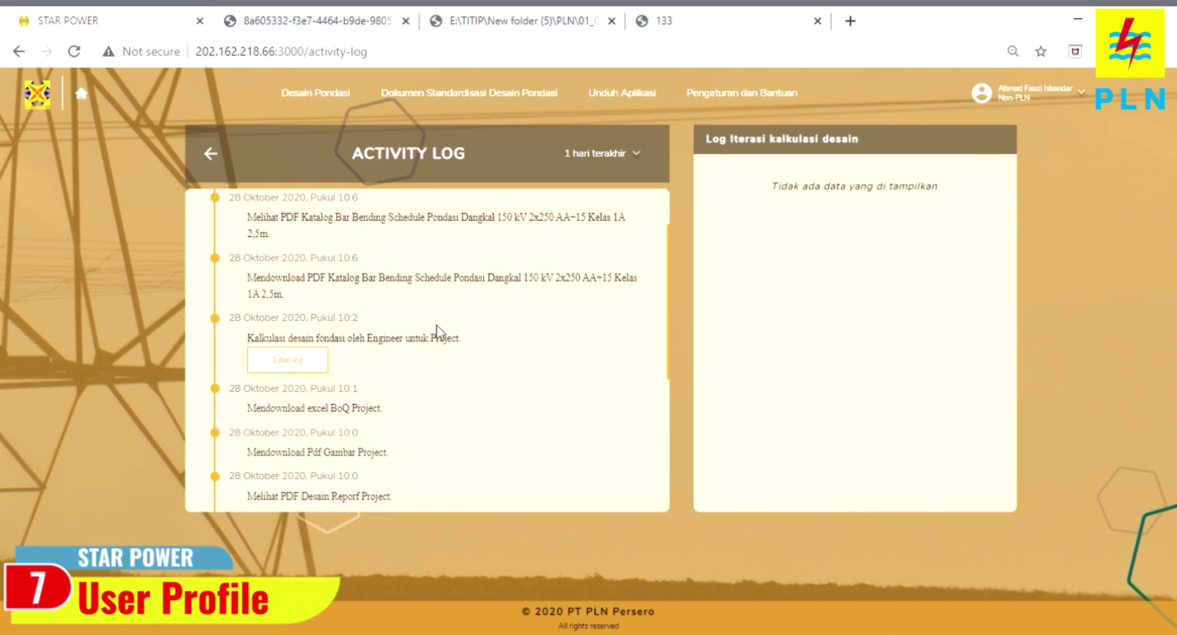
{"action": "left_click", "coordinate": [314, 367]}
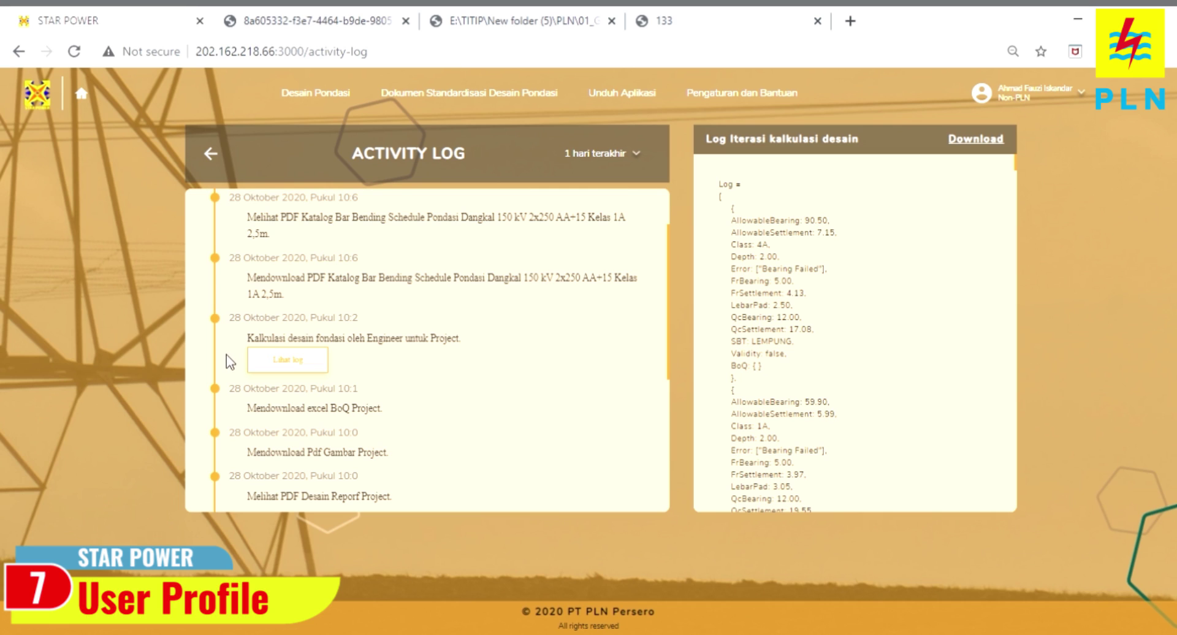
{"action": "left_click", "coordinate": [640, 163]}
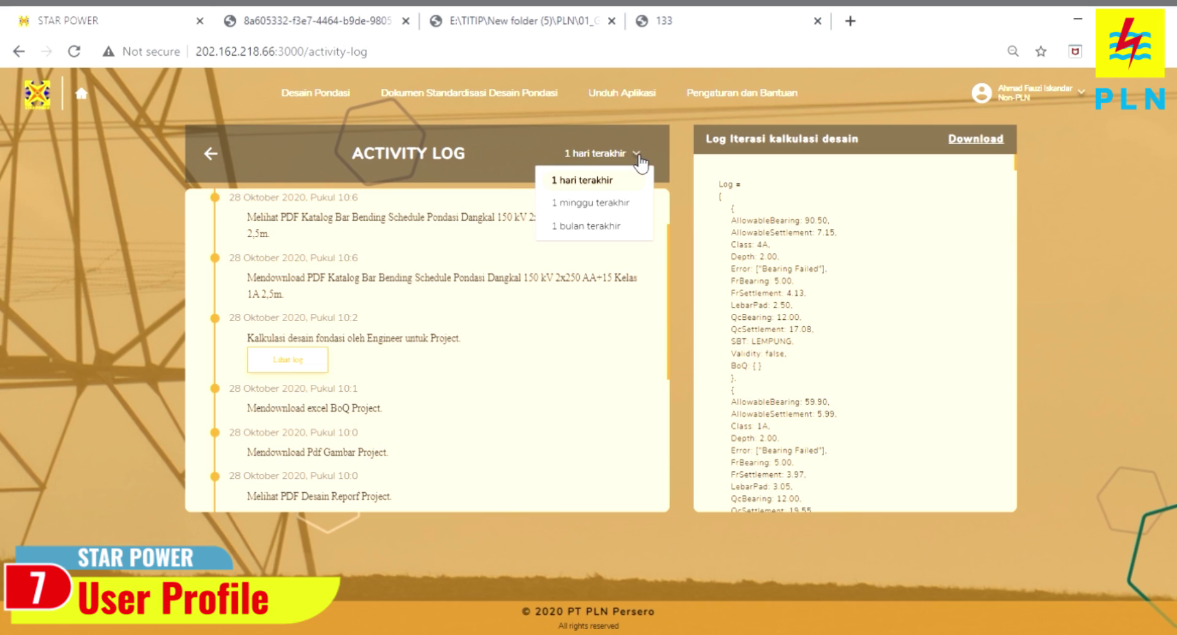
{"action": "left_click", "coordinate": [620, 227]}
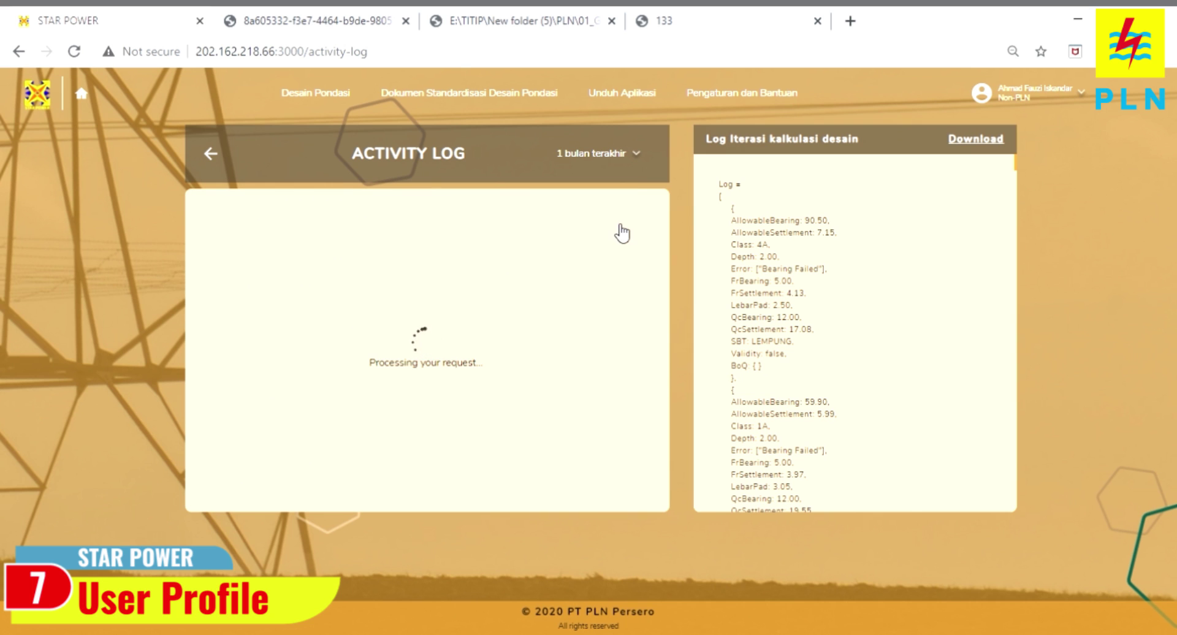
{"action": "scroll", "coordinate": [549, 479], "scroll_direction": "down", "scroll_amount": 15}
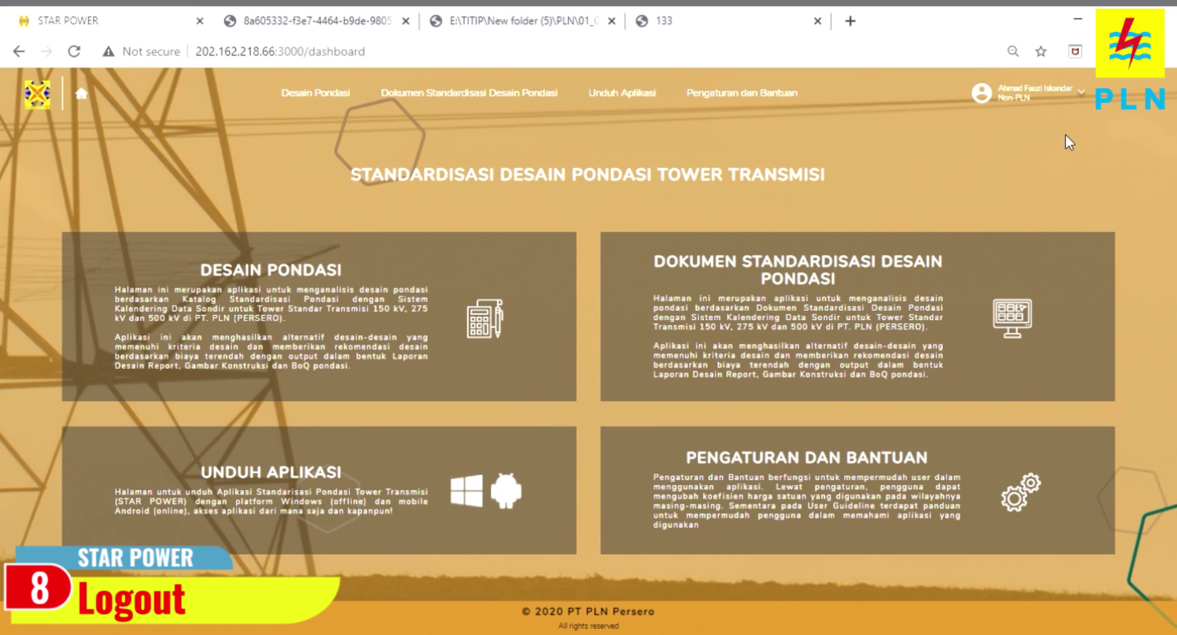
Log out from the user name menu and confirm with Yes.
{"action": "left_click", "coordinate": [1090, 102]}
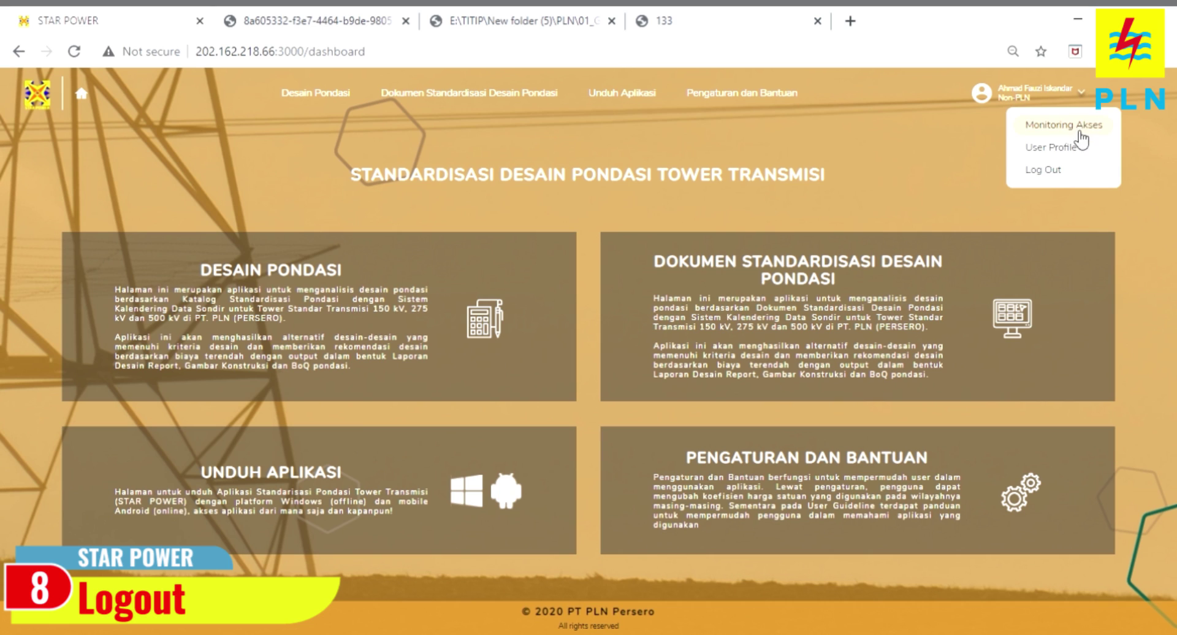
{"action": "left_click", "coordinate": [1051, 171]}
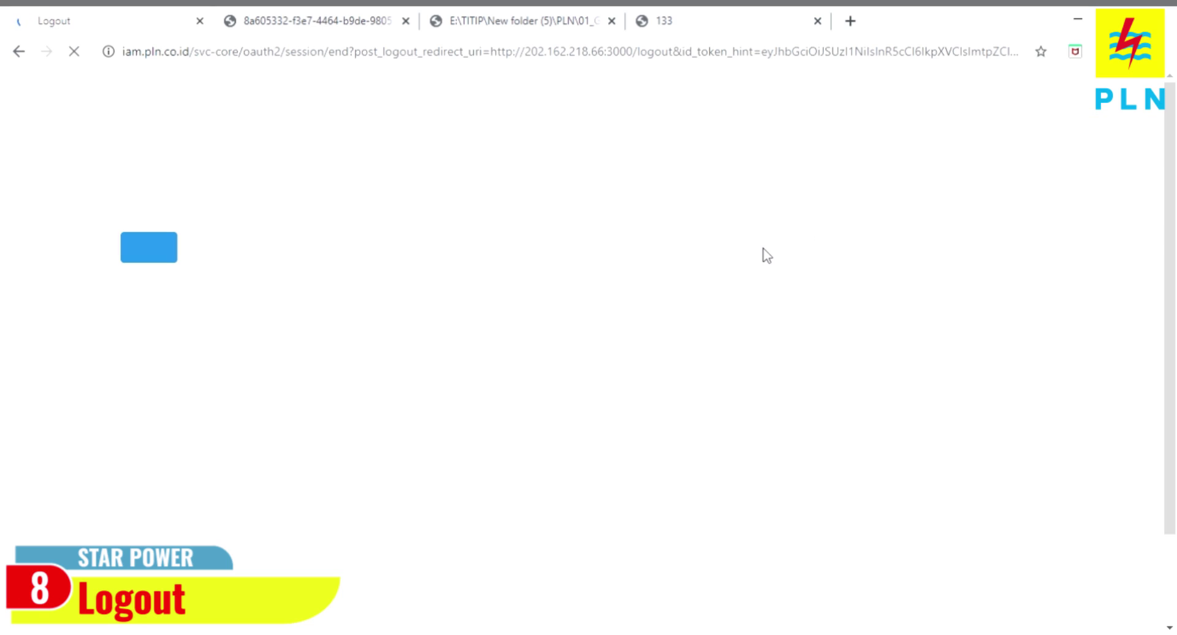
{"action": "left_click", "coordinate": [158, 261]}
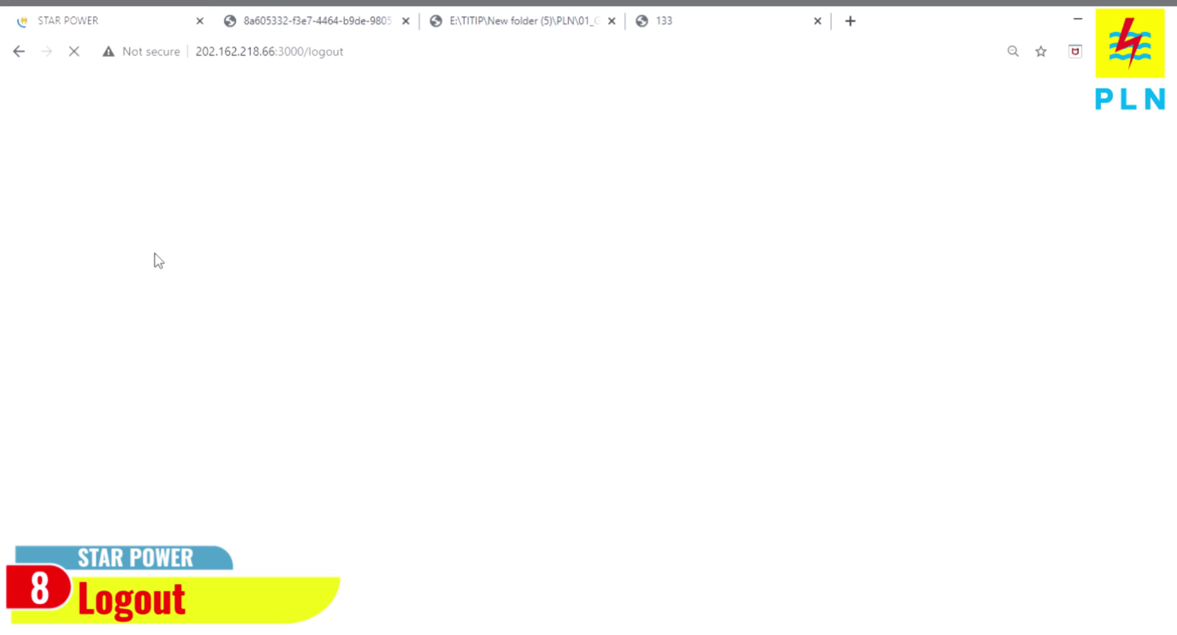